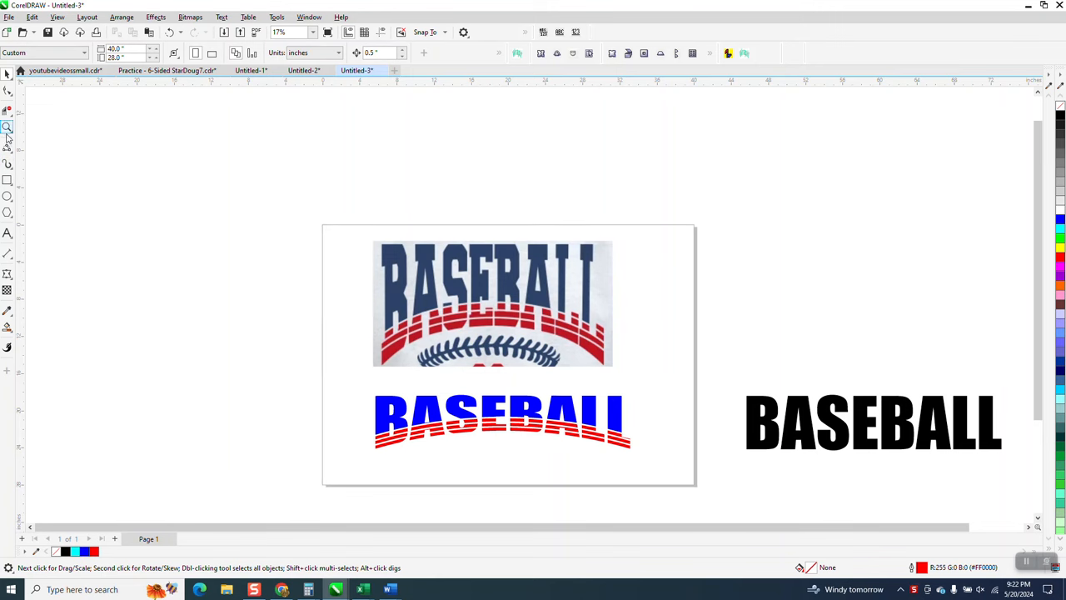
Step: Move the finished blue-and-red BASEBALL artwork off the page, placing it to the left of the reference picture
left_click(6, 127)
left_click_drag(367, 339, 763, 487)
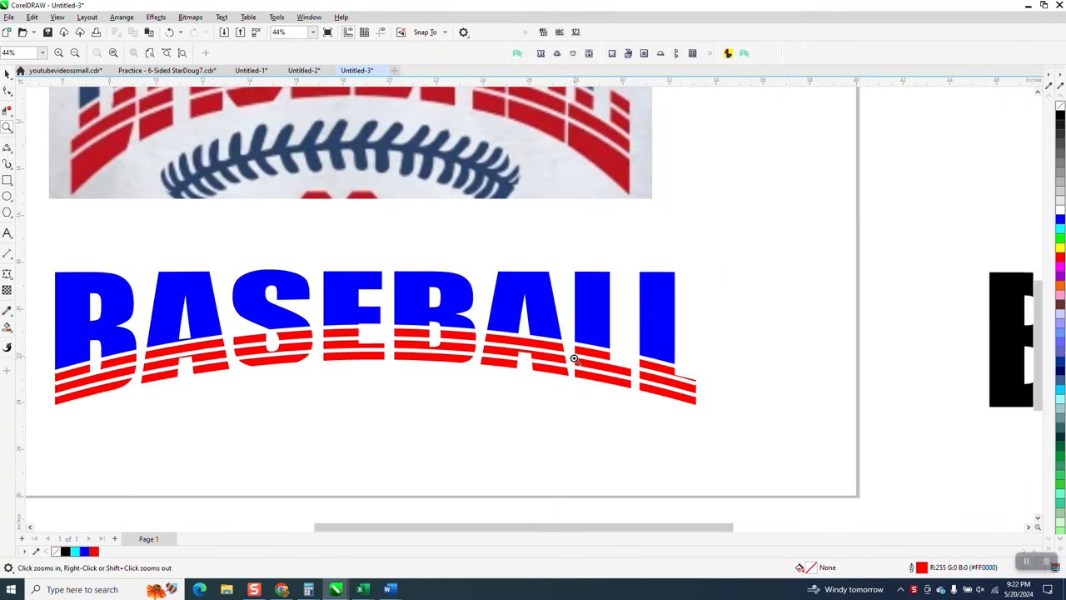
scroll(571, 358, "down", 2)
scroll(460, 143, "down", 3)
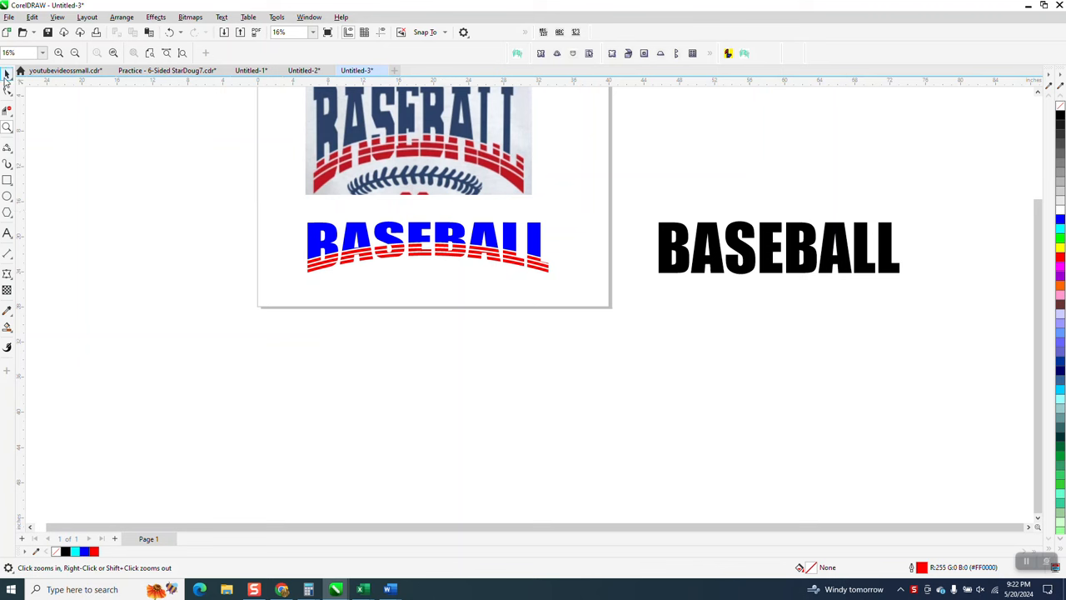
left_click(6, 73)
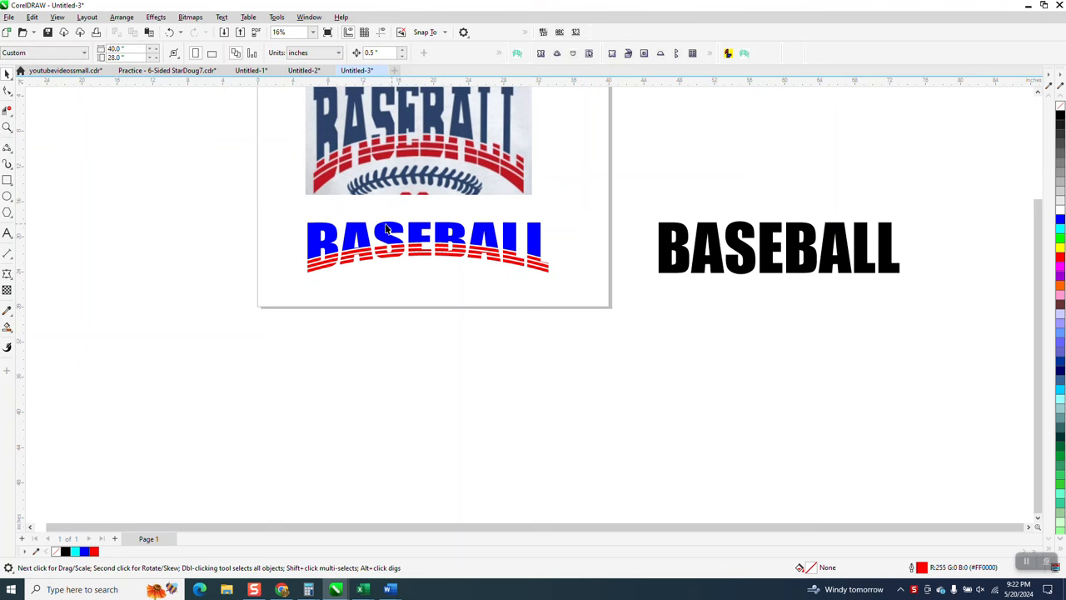
left_click_drag(291, 224, 543, 272)
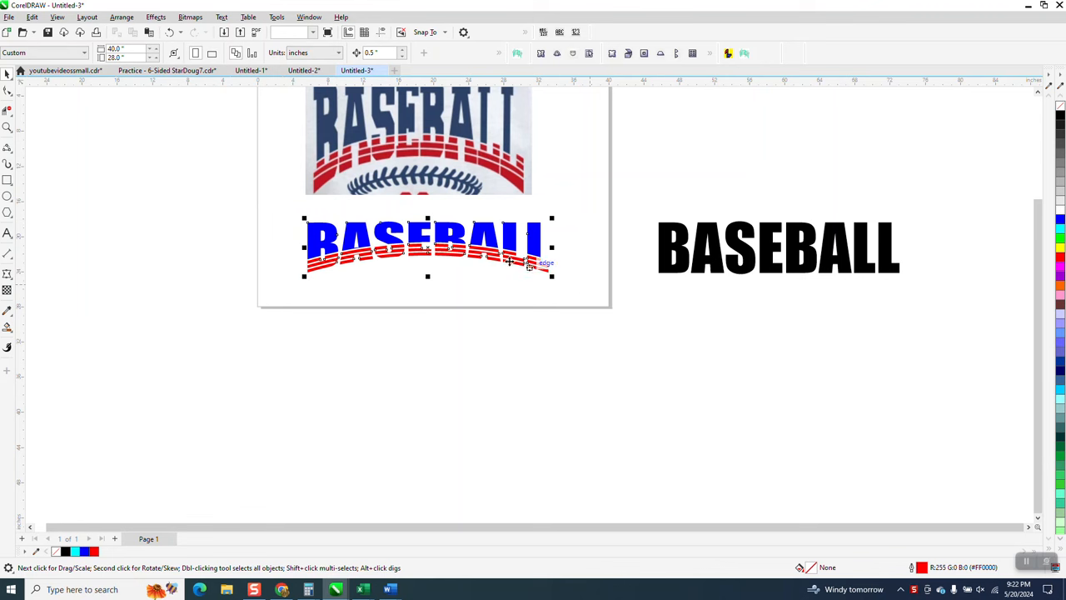
left_click_drag(381, 243, 113, 161)
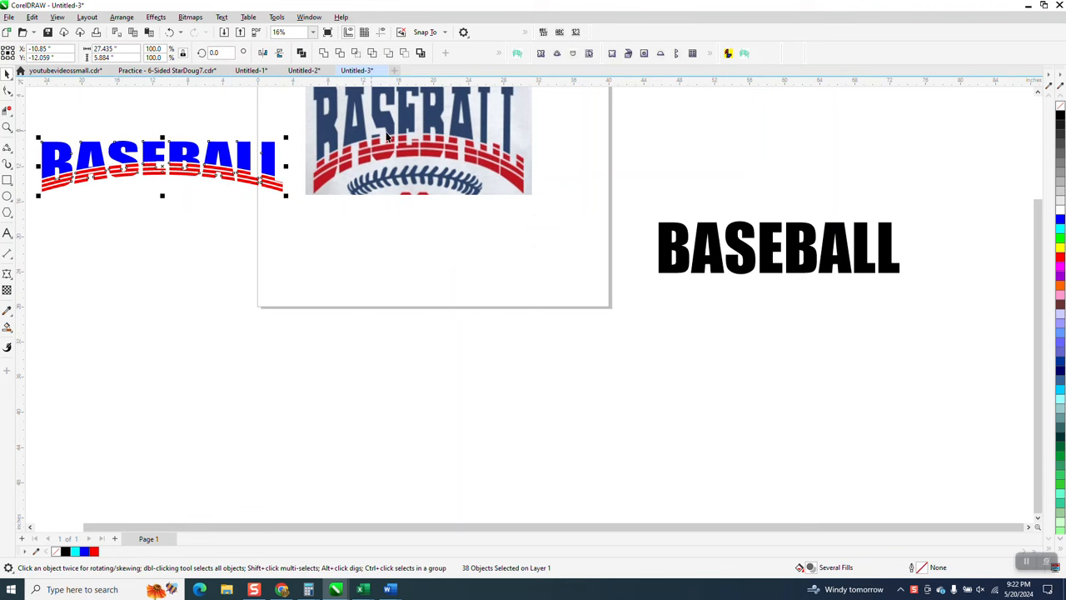
Step: Centre the black BASEBALL text on the page, position it below the reference picture and stretch it to about 7.06 inches high
left_click(700, 247)
key("p")
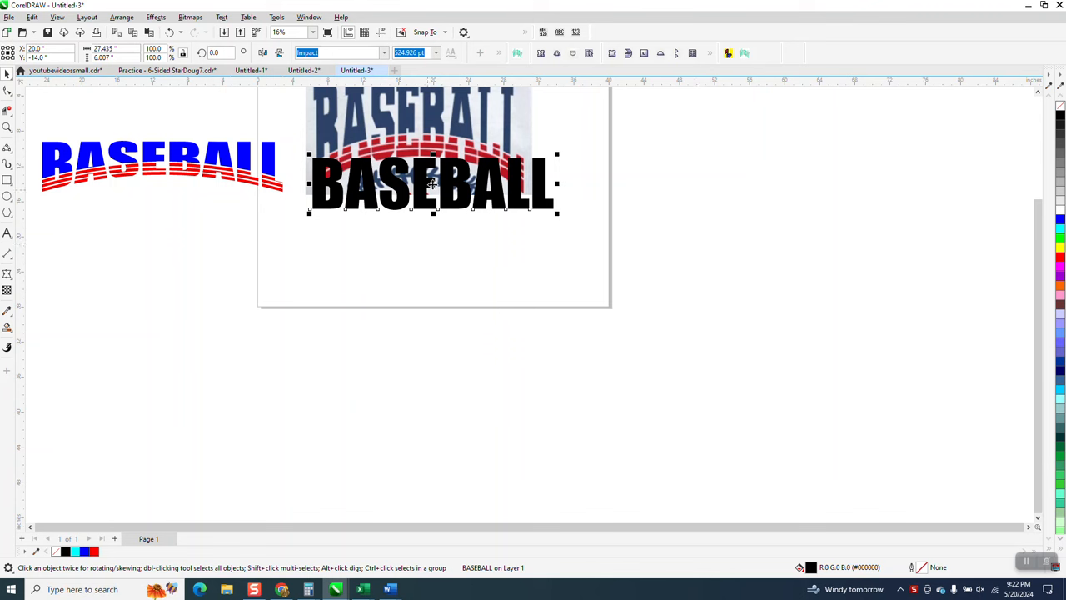
left_click_drag(431, 181, 473, 203)
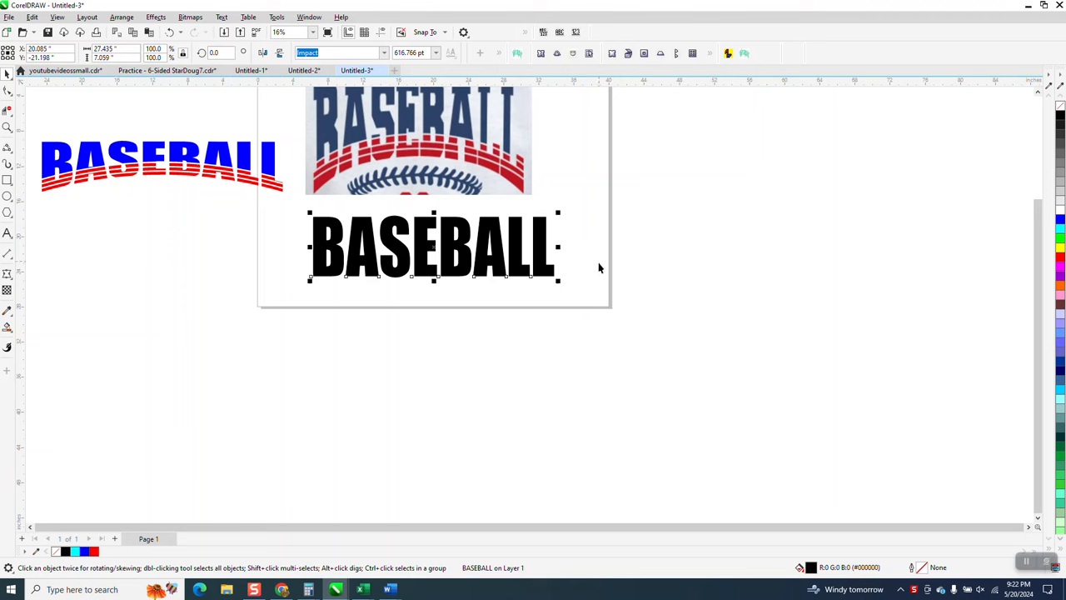
Step: Remove the BASEBALL text's fill, give it a black hairline outline and convert it to curves
left_click(1061, 107)
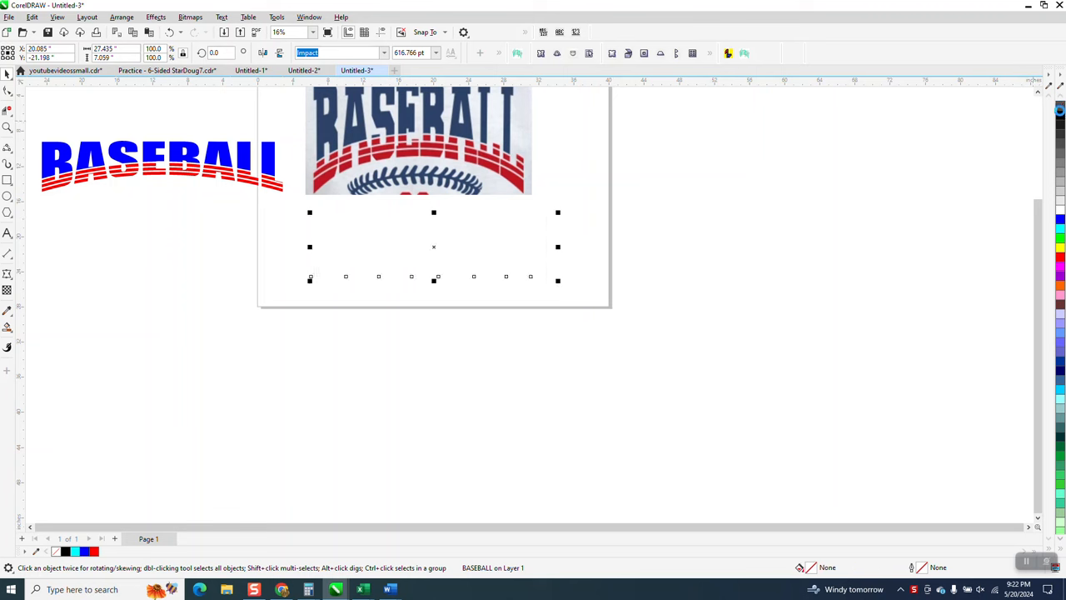
right_click(1060, 118)
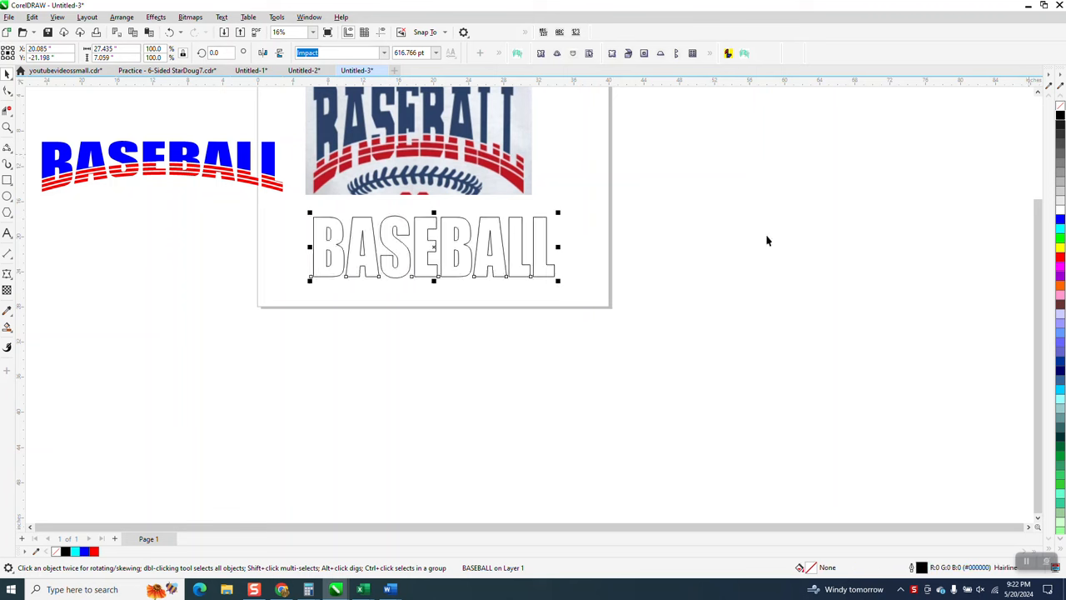
left_click(122, 17)
left_click(156, 304)
Step: Try an envelope without middle side nodes on the BASEBALL lettering and convert the result to curves
left_click(7, 275)
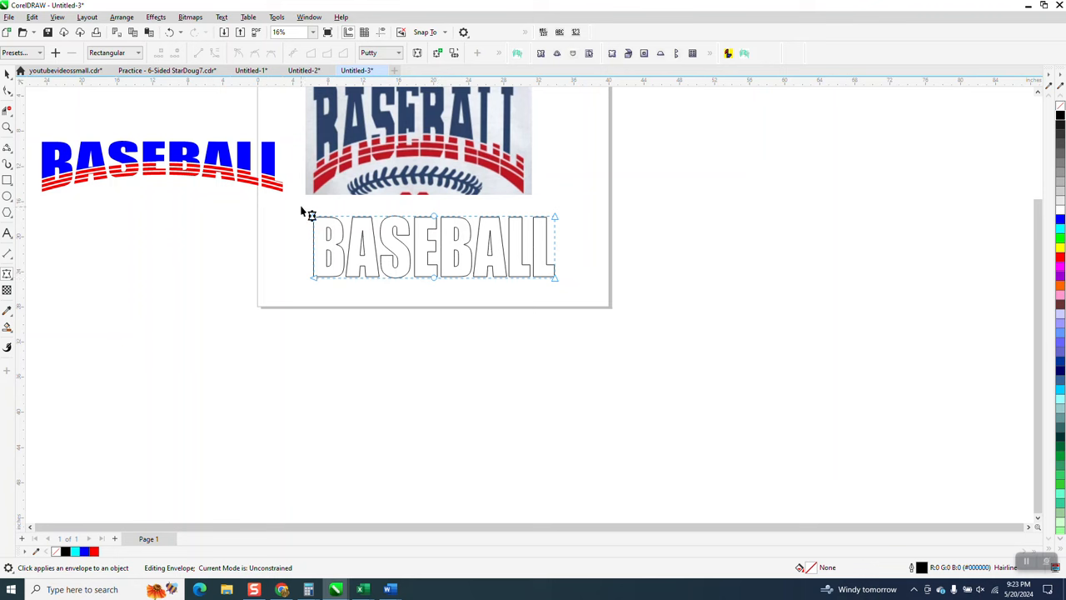
left_click_drag(305, 209, 628, 309)
key("space")
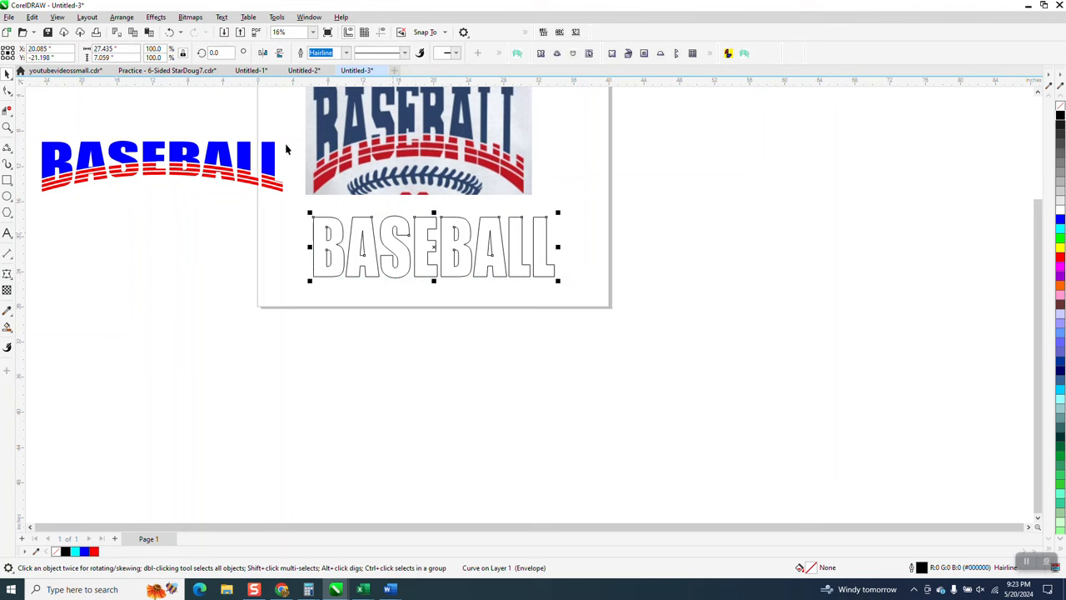
left_click(122, 16)
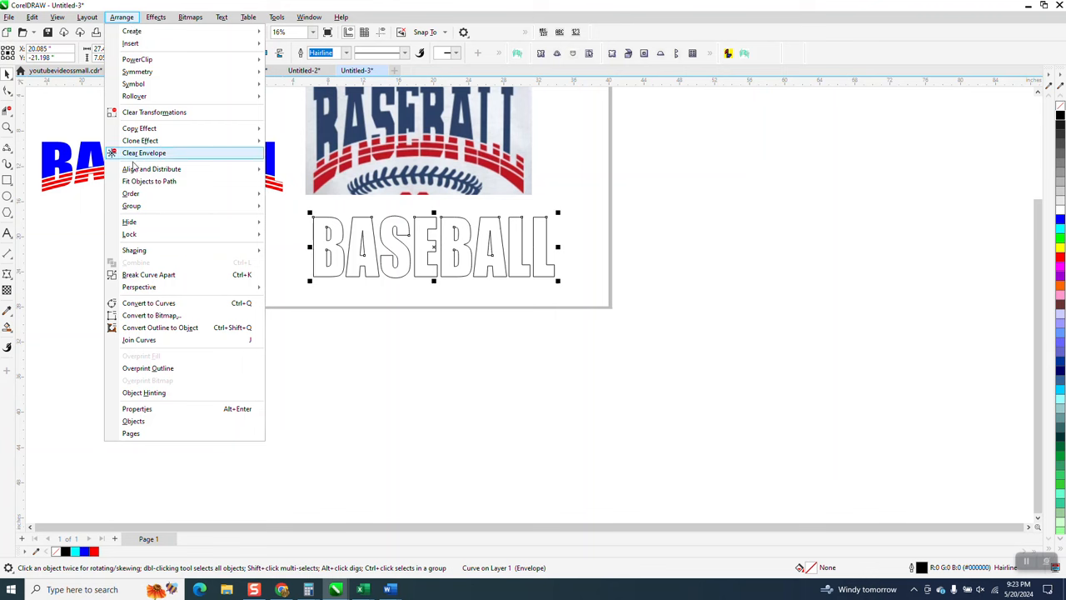
left_click(151, 303)
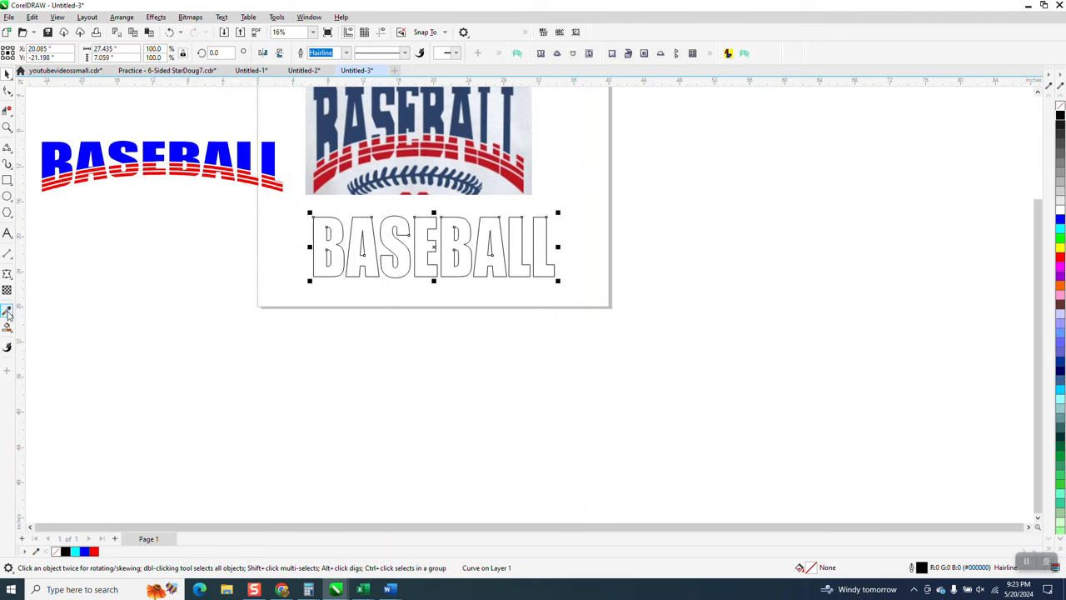
Step: Try removing the middle side nodes from the BASEBALL lettering's envelope, and undo the removals
left_click(7, 273)
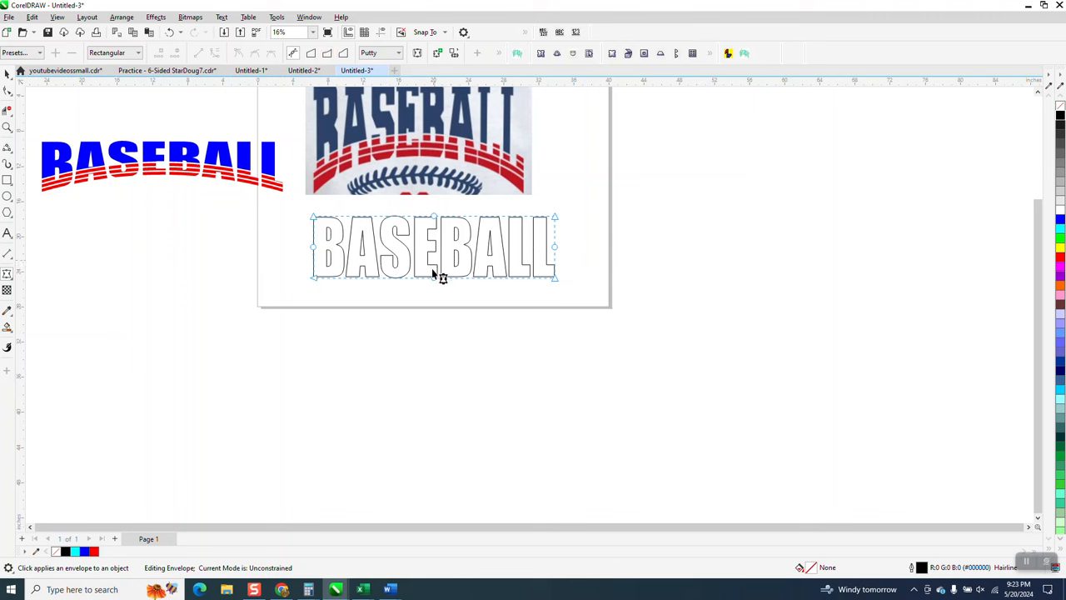
left_click(313, 248)
left_click(346, 264)
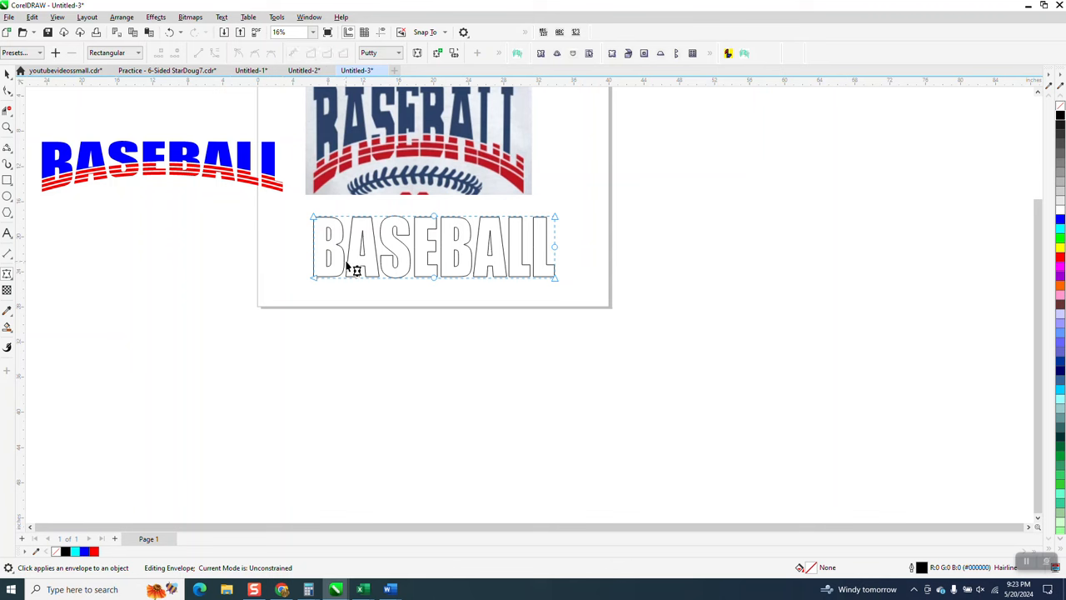
left_click(555, 247)
left_click(576, 261)
left_click_drag(292, 208, 575, 300)
left_click(8, 74)
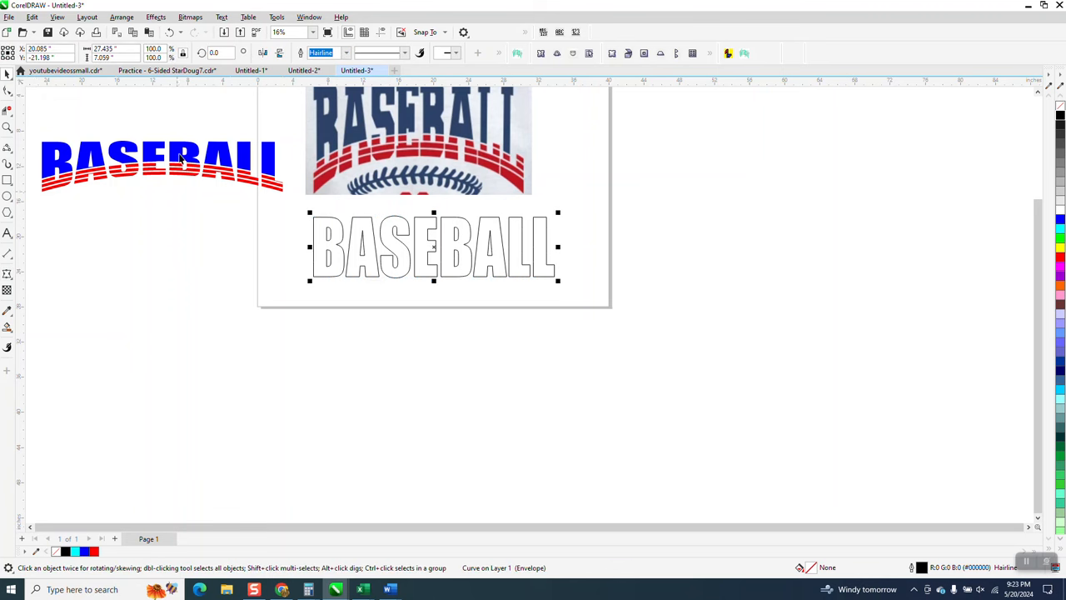
left_click(7, 274)
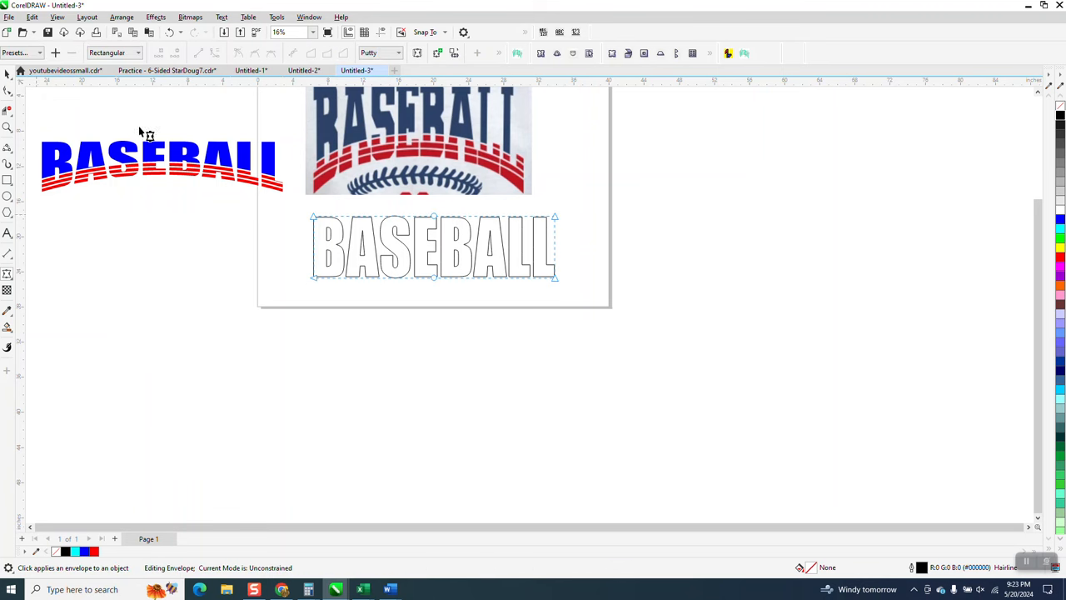
left_click(170, 33)
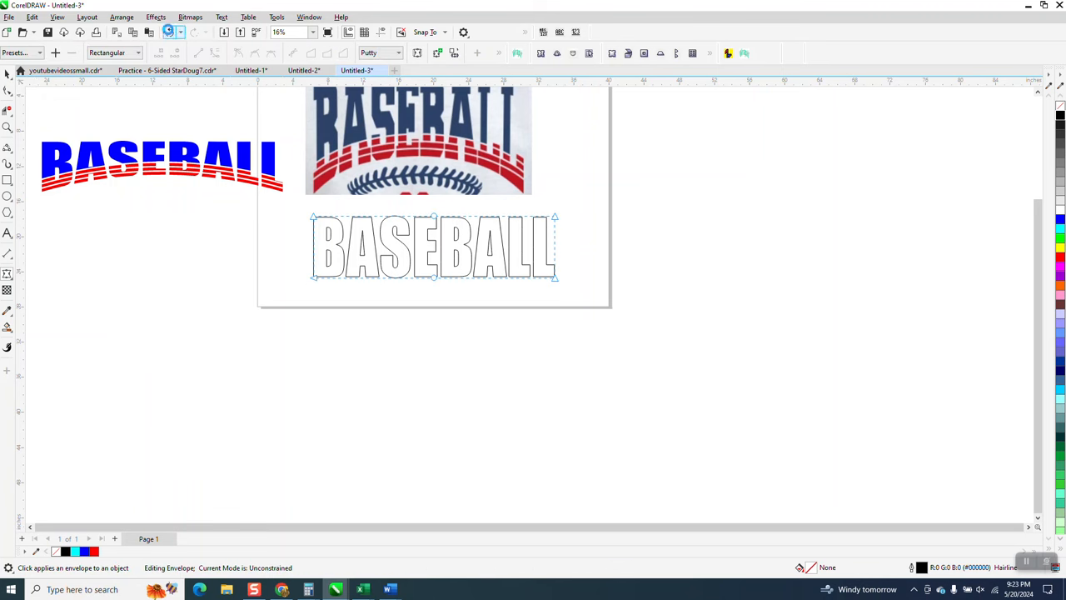
left_click(170, 33)
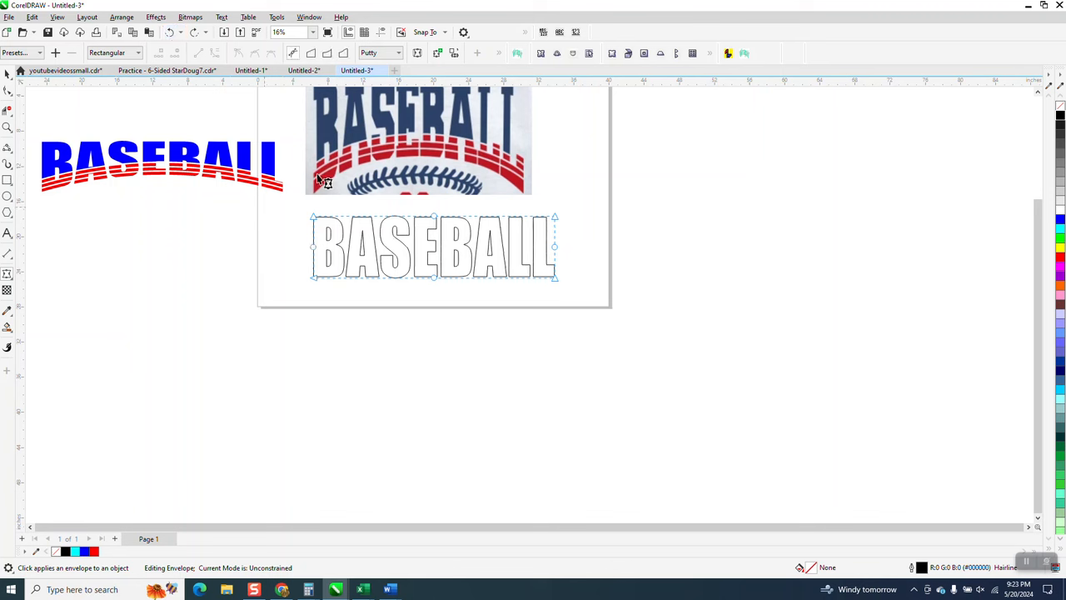
Step: Try bending the lettering's bottom edge upward with the envelope in Single Arc and Double Arc modes
left_click(327, 54)
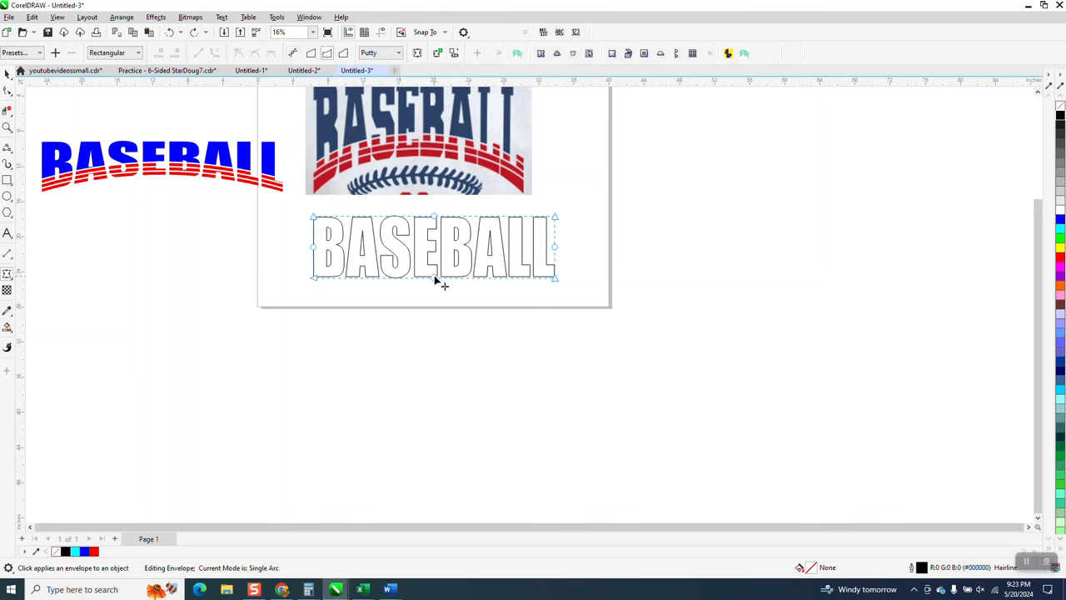
mouse_move(434, 280)
left_mouse_down()
mouse_move(433, 255)
mouse_move(434, 270)
left_mouse_up()
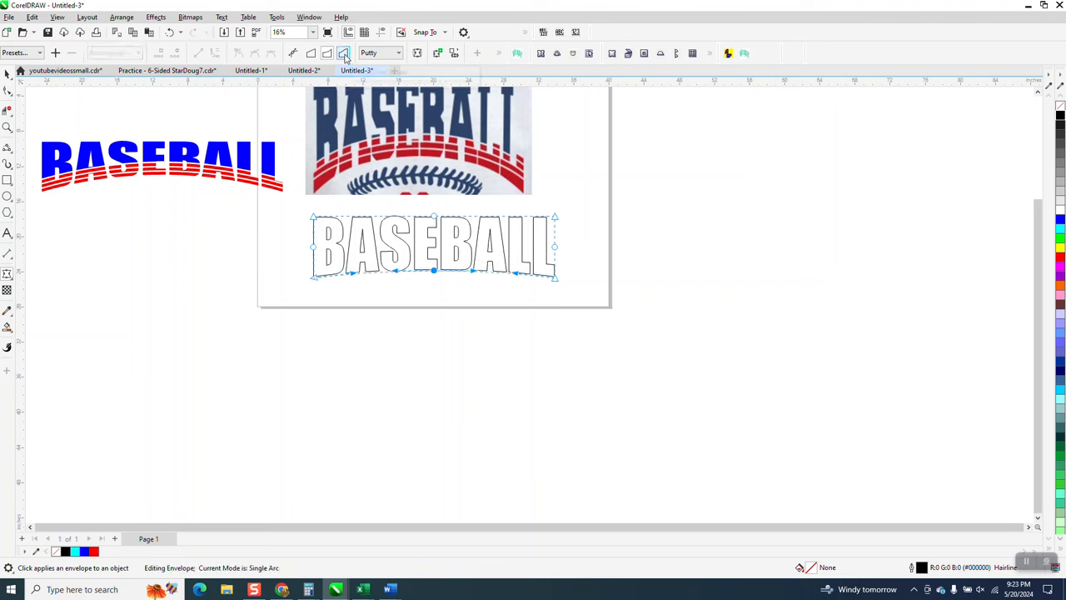
left_click(343, 54)
left_click_drag(434, 273, 433, 247)
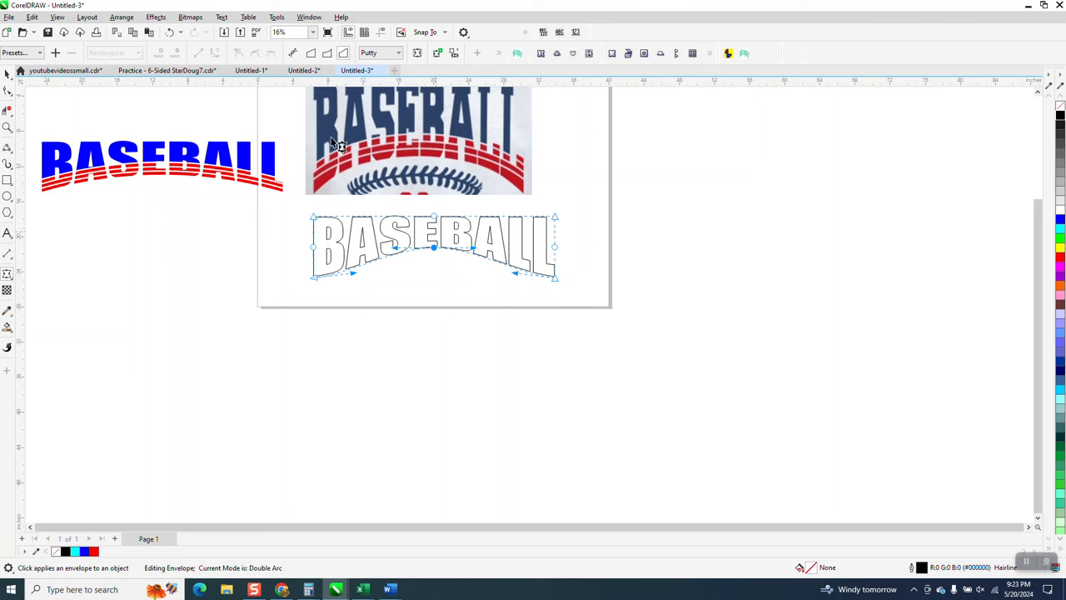
Step: Return the envelope to Single Arc mode and undo both bends of the lettering's bottom edge
left_click(328, 54)
left_click(169, 32)
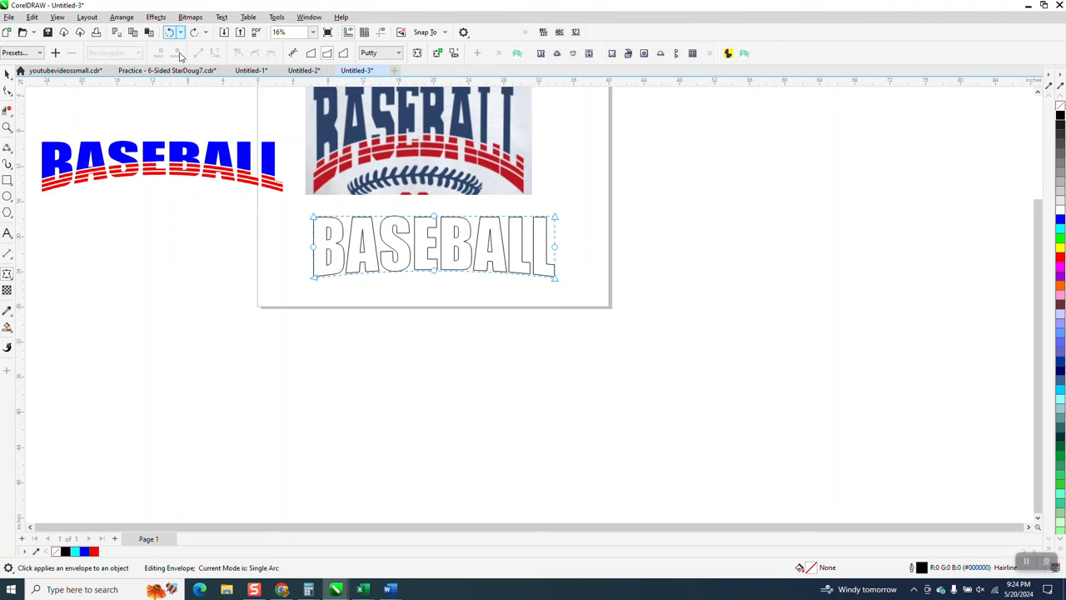
left_click(180, 32)
left_click(177, 45)
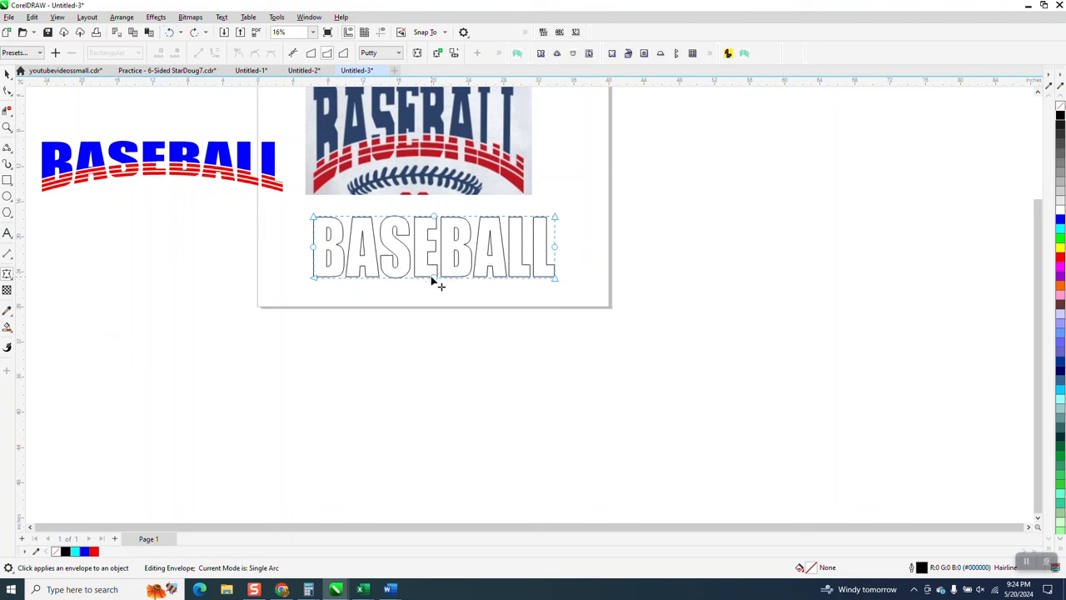
Step: Arch the lettering's bottom edge upward by about 2.3 inches at its middle, using the bottom-centre envelope node
mouse_move(433, 278)
left_mouse_down()
mouse_move(434, 268)
mouse_move(435, 278)
left_mouse_up()
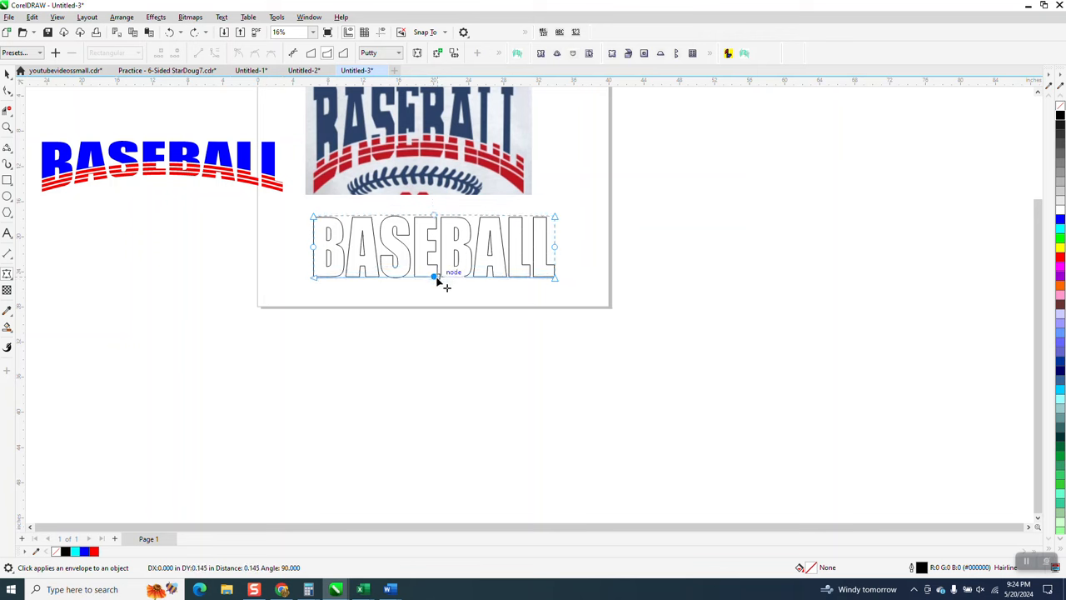
left_click(439, 284)
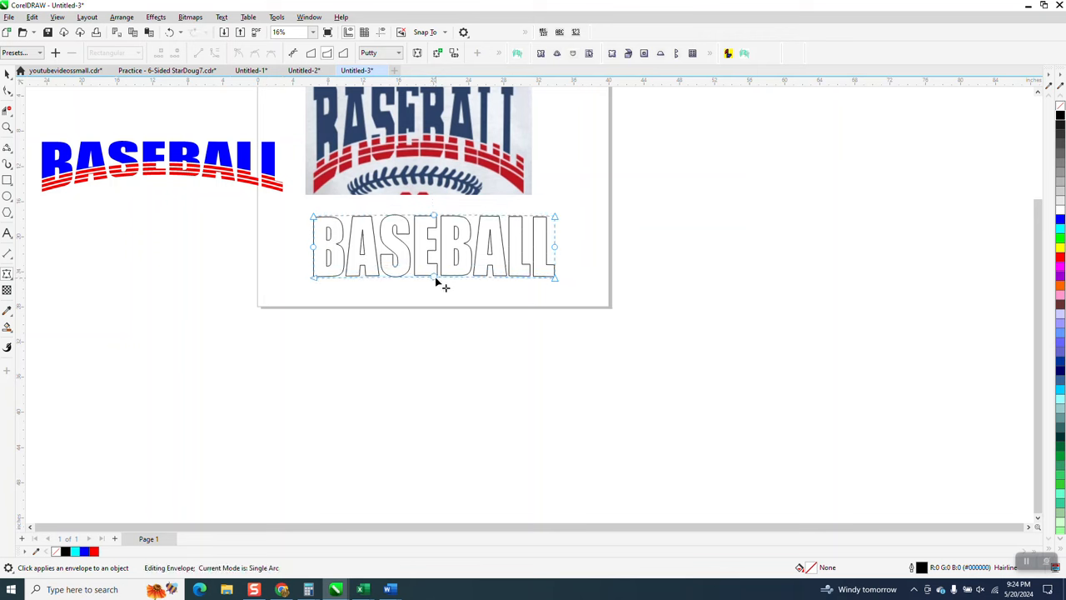
left_click(435, 280)
left_click_drag(435, 279, 435, 253)
key("space")
left_click_drag(305, 197, 642, 330)
Step: Draw a 3-point curve about 27.4 inches wide along the arched bottom, from the B's lower-left corner to the last L's lower-right corner
left_click(7, 127)
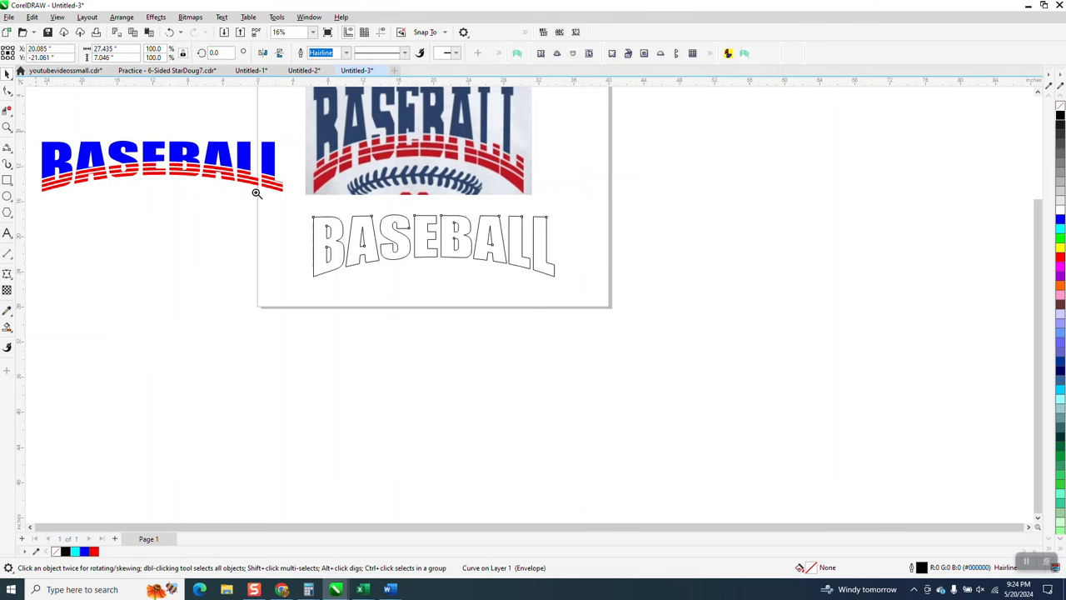
left_click_drag(308, 208, 594, 287)
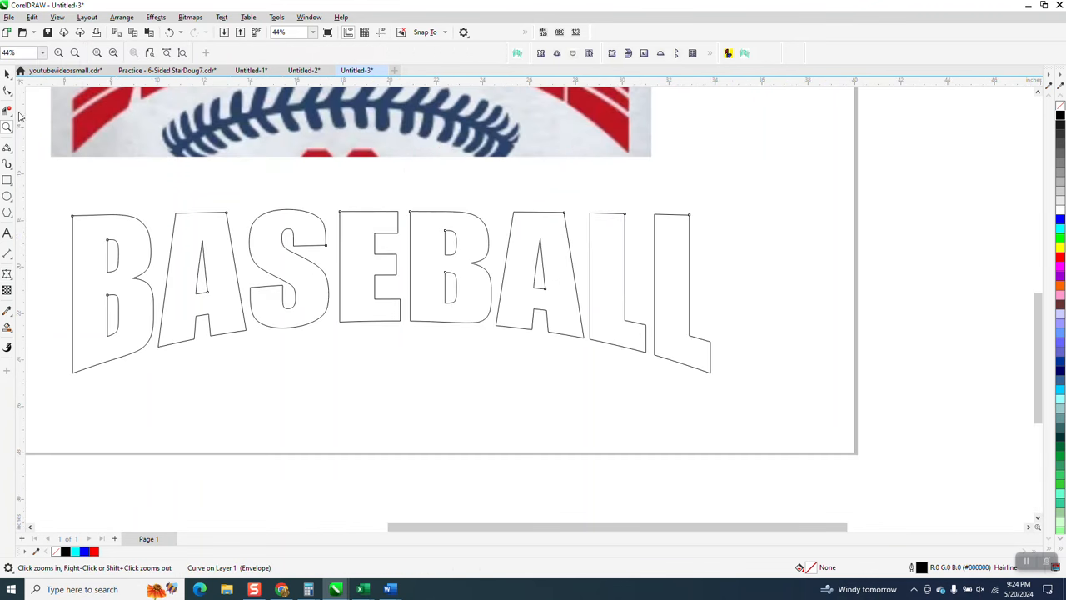
left_click(9, 149)
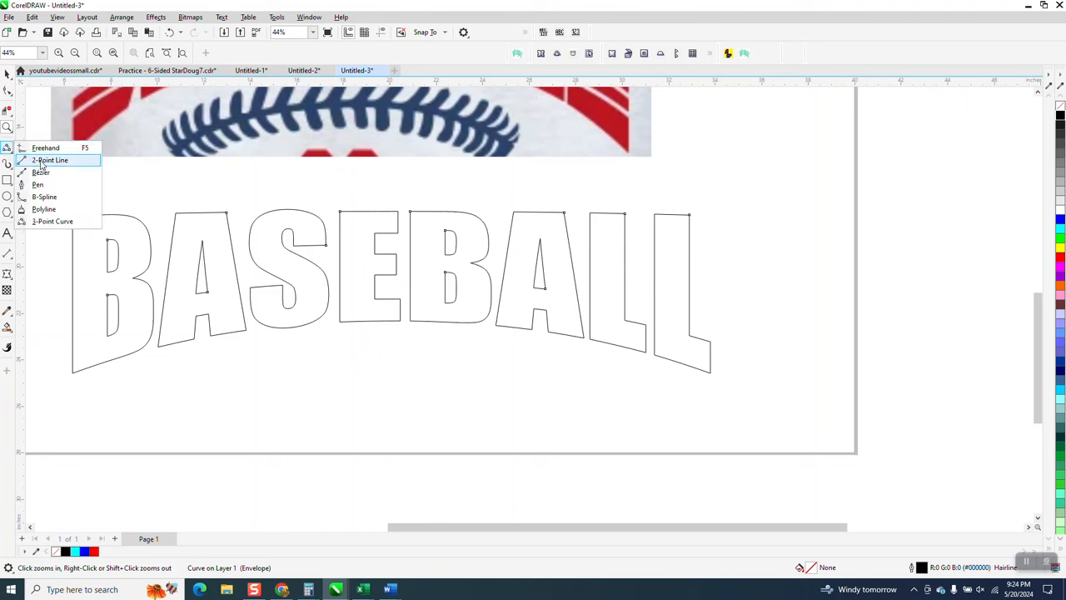
left_click(52, 220)
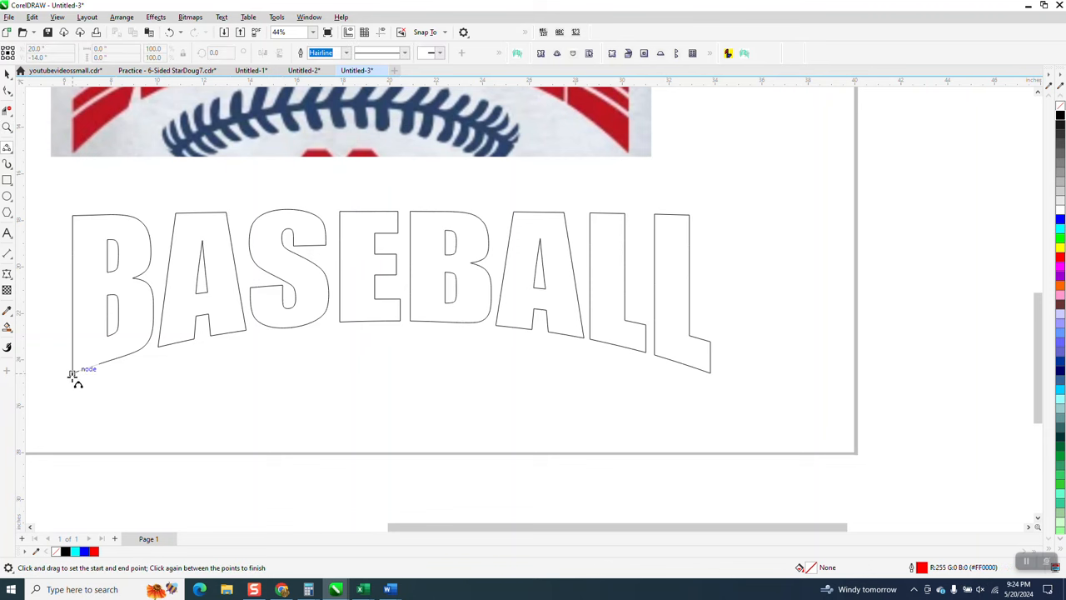
left_click_drag(73, 374, 704, 374)
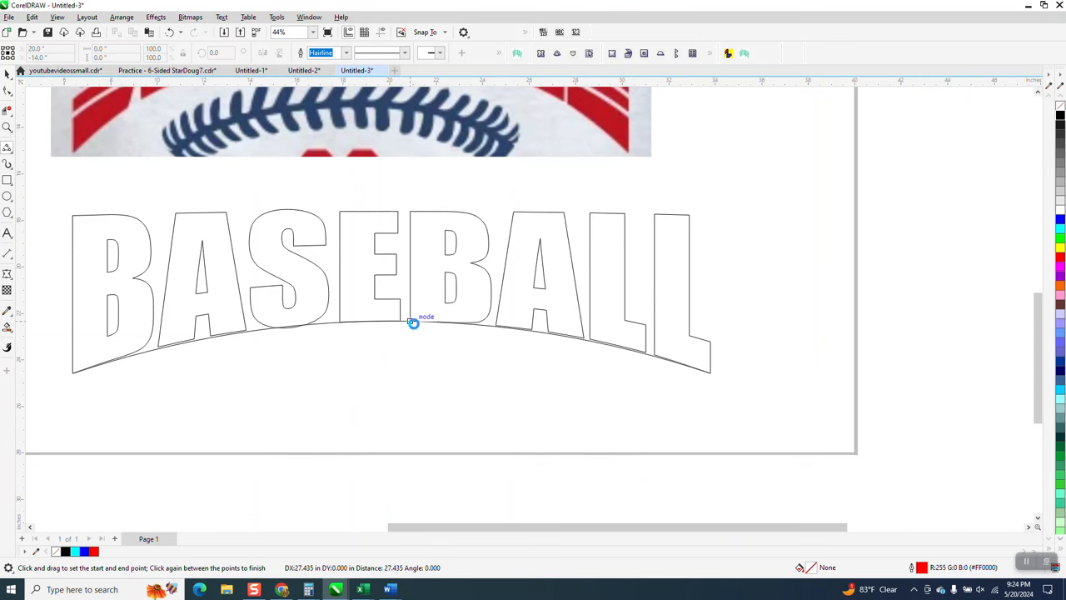
left_click(412, 322)
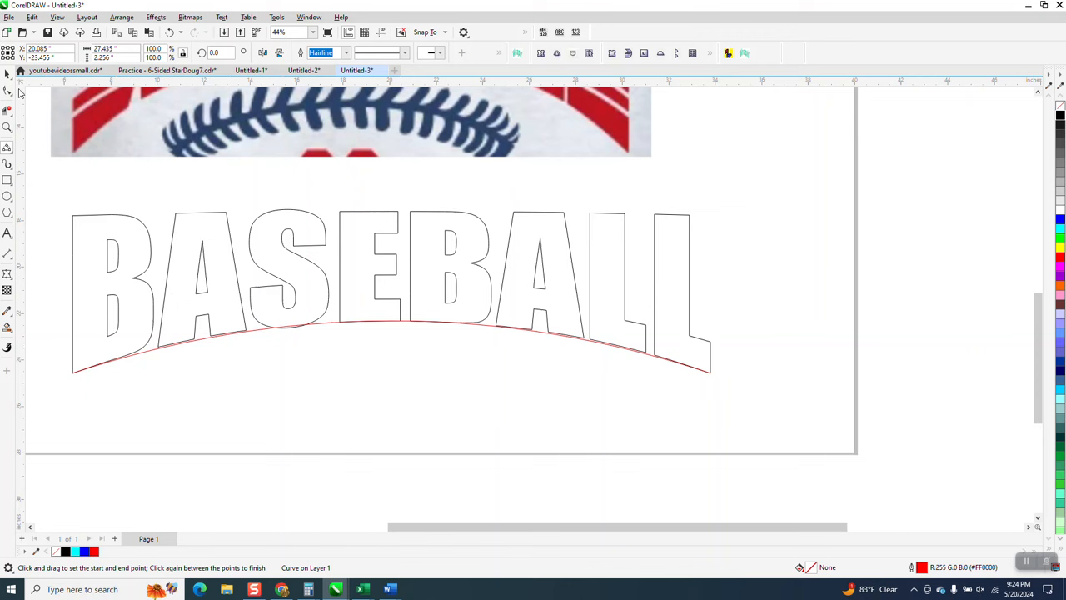
Step: Set the outline width of the red arc under the lettering to 3.0 pt
key("space")
scroll(387, 292, "down", 1)
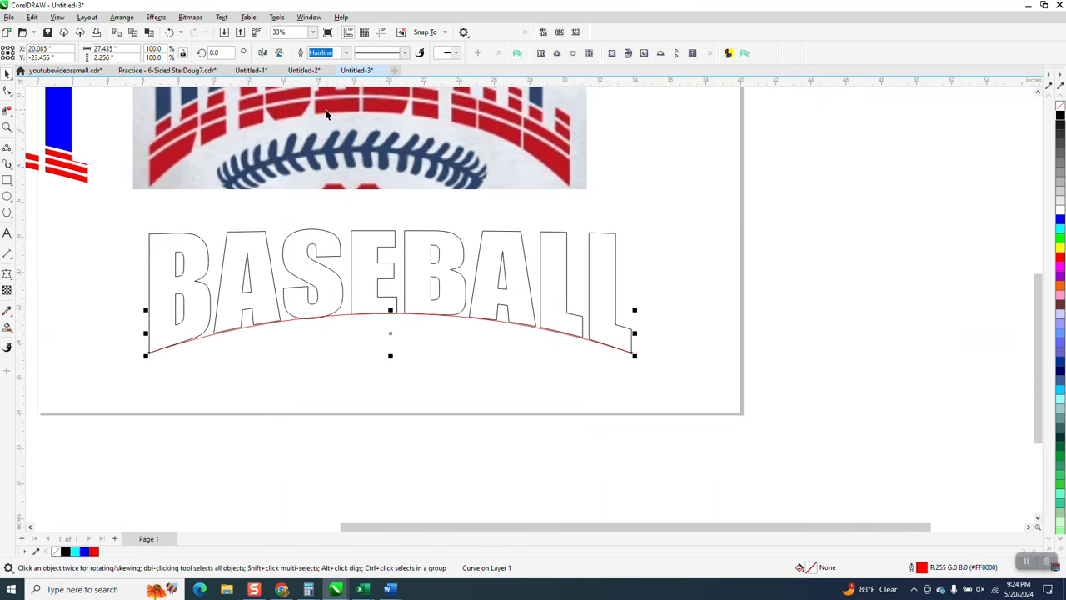
left_click(346, 52)
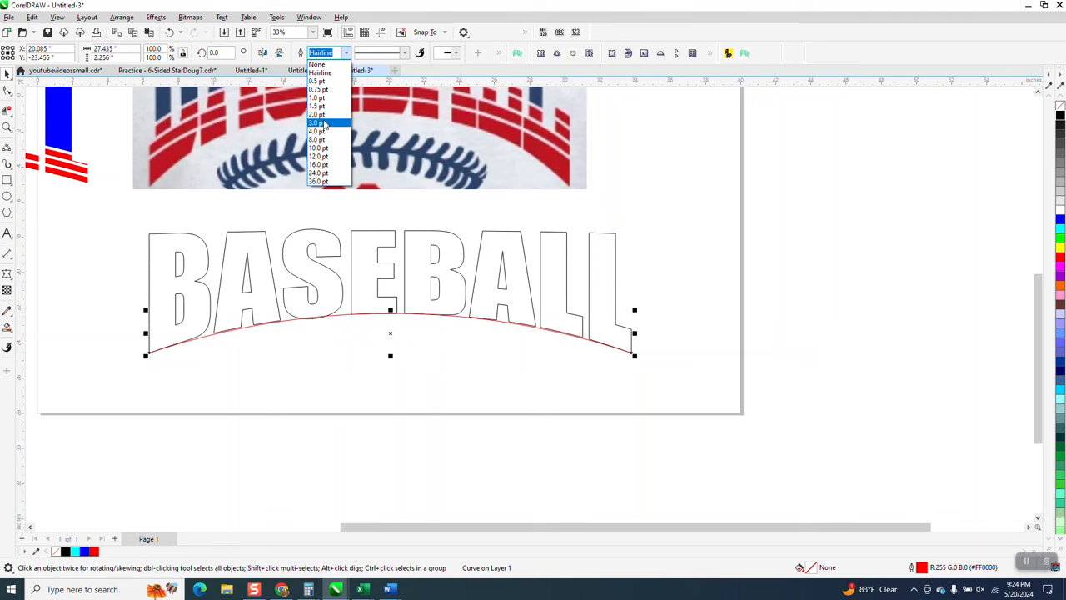
left_click(317, 122)
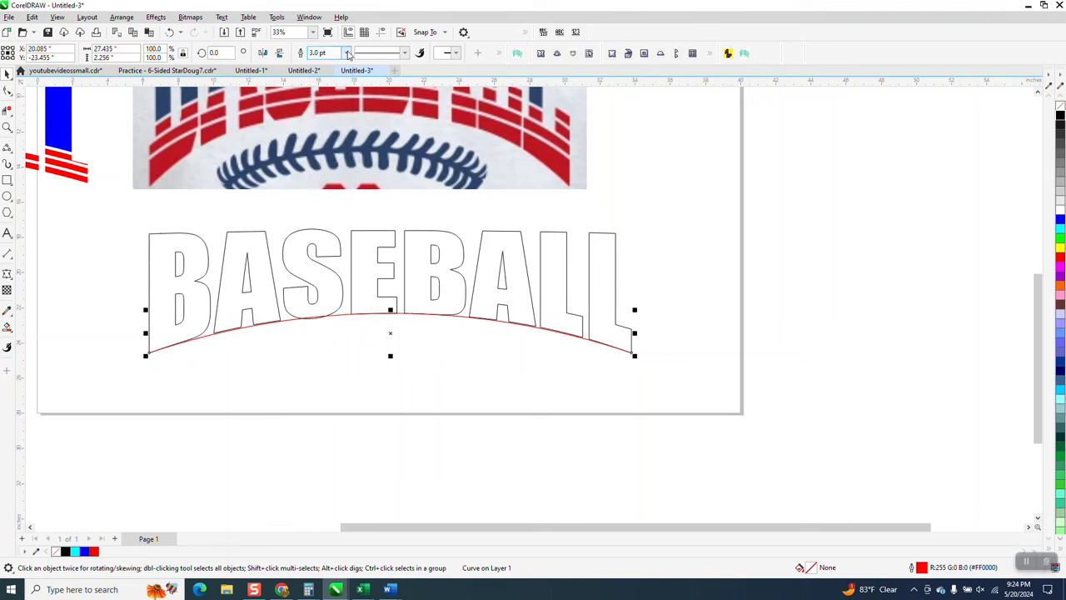
Step: Set the red arc's outline width to 8.0 pt and convert its outline to an object
left_click(346, 53)
left_click(327, 143)
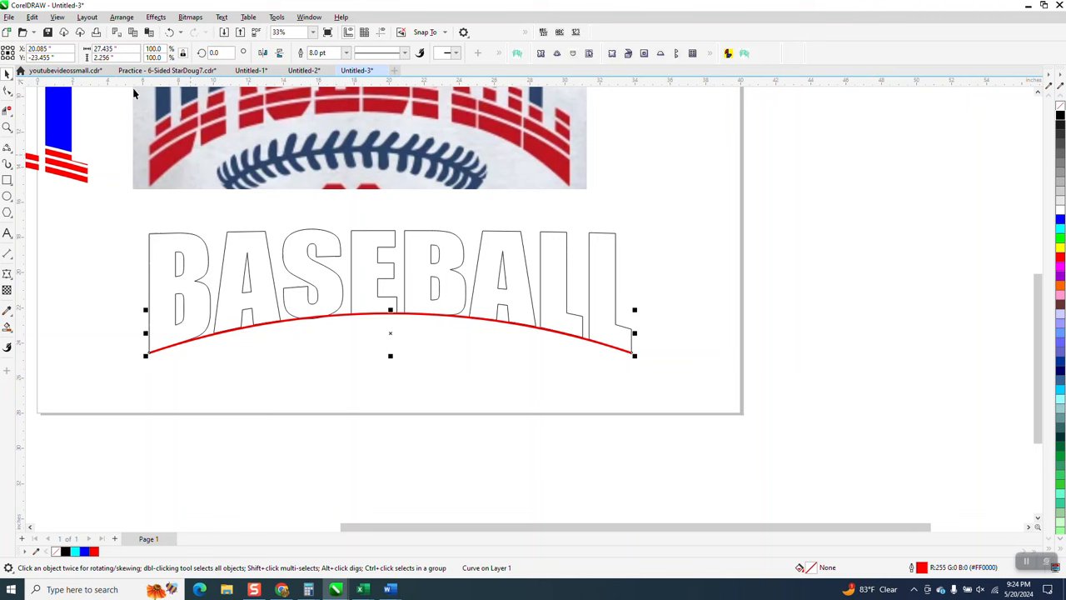
left_click(122, 17)
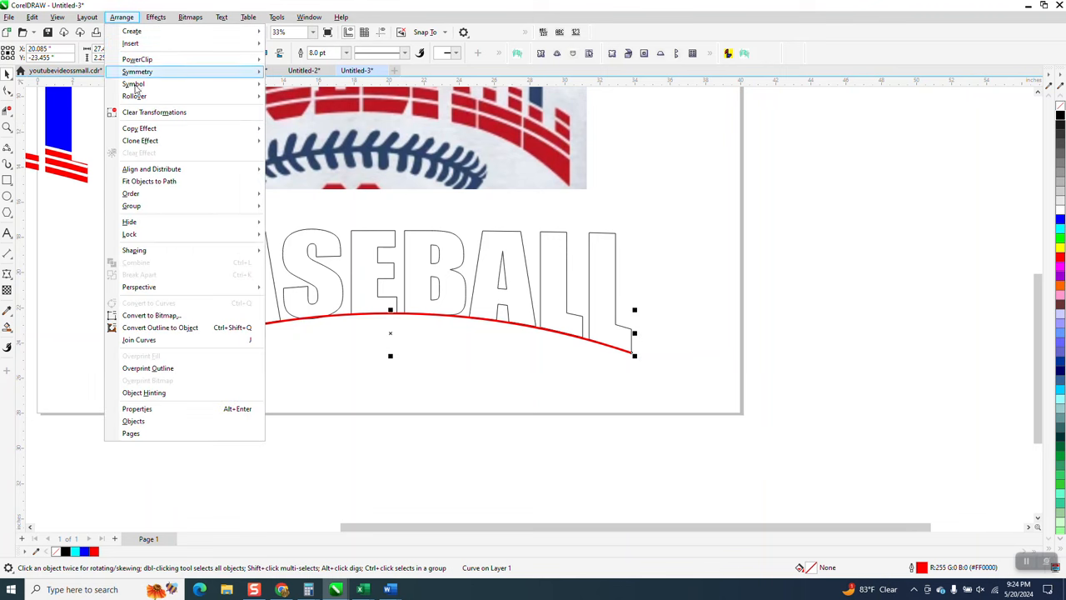
left_click(160, 327)
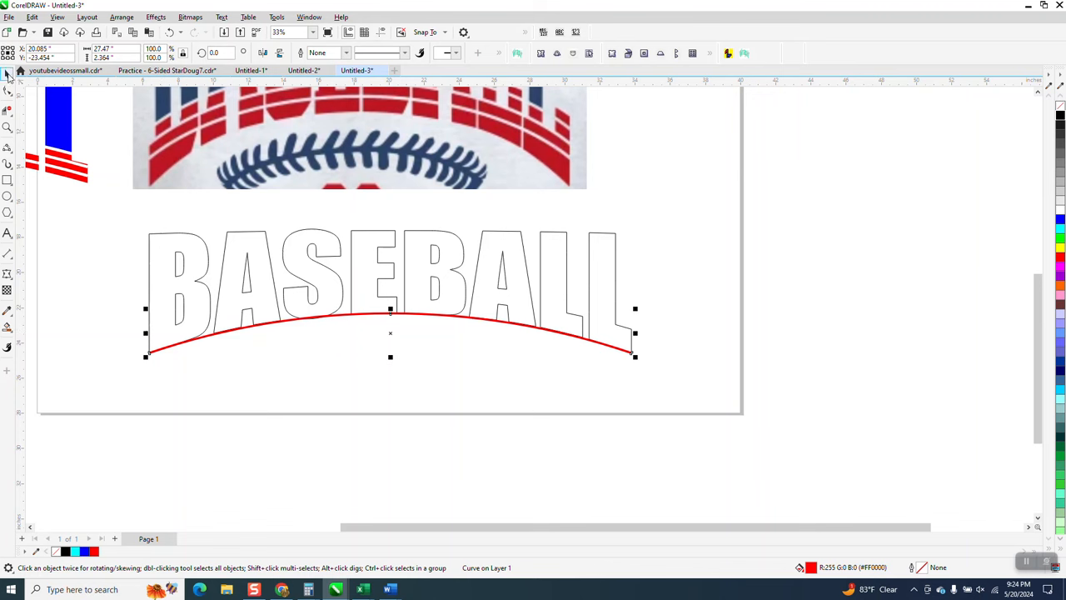
scroll(353, 443, "down", 1)
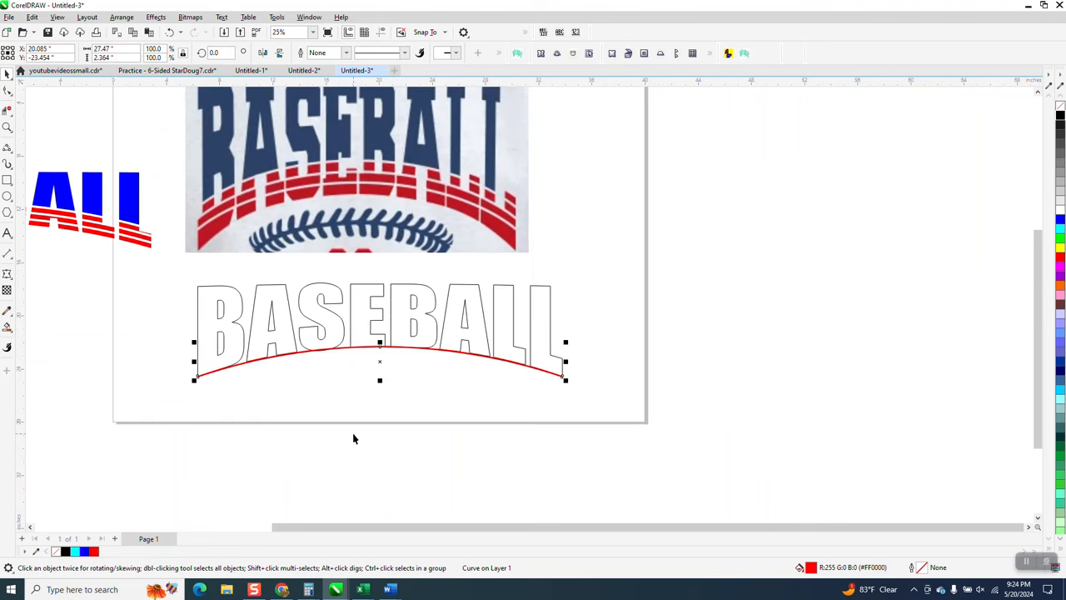
left_click(594, 308)
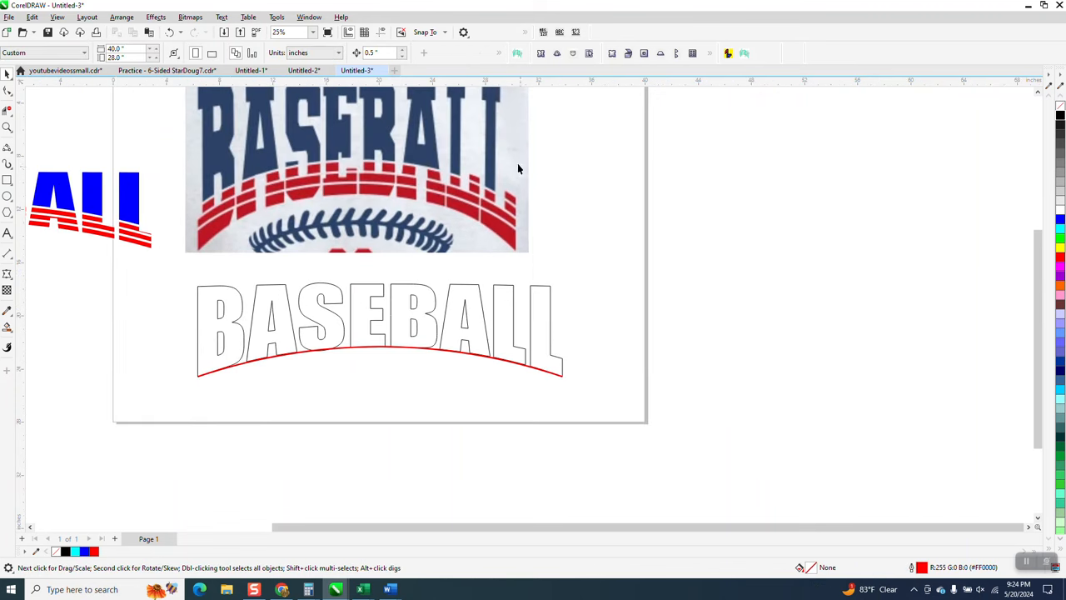
Step: Raise the red arc 0.5 inch and duplicate it upward three times at 0.5-inch spacing, giving four parallel arcs across the letters
left_click(436, 353)
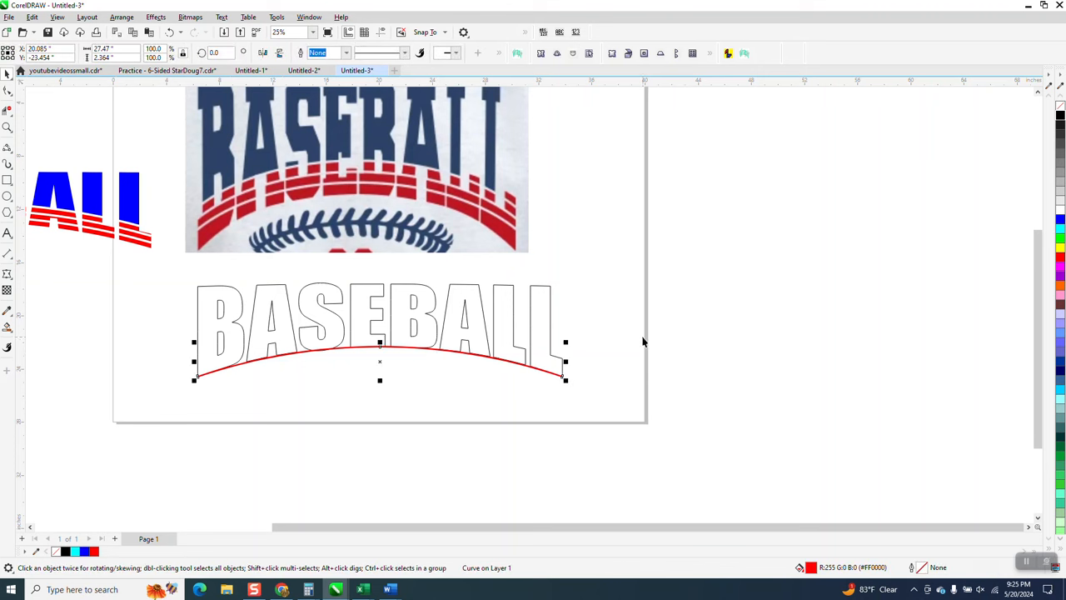
key("Up")
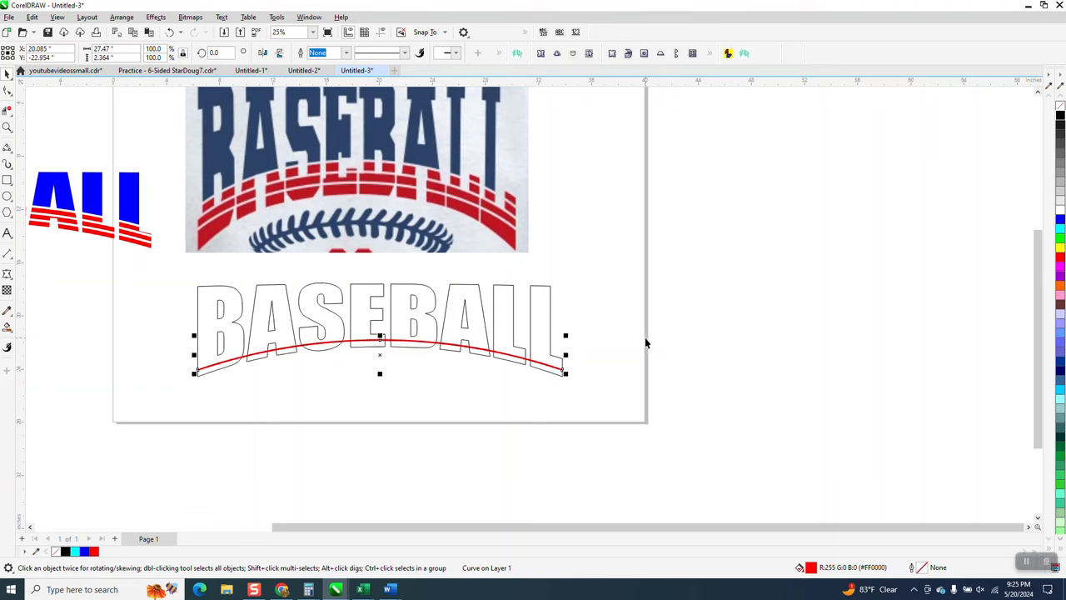
key("plus")
key("Up")
key("plus")
key("Up")
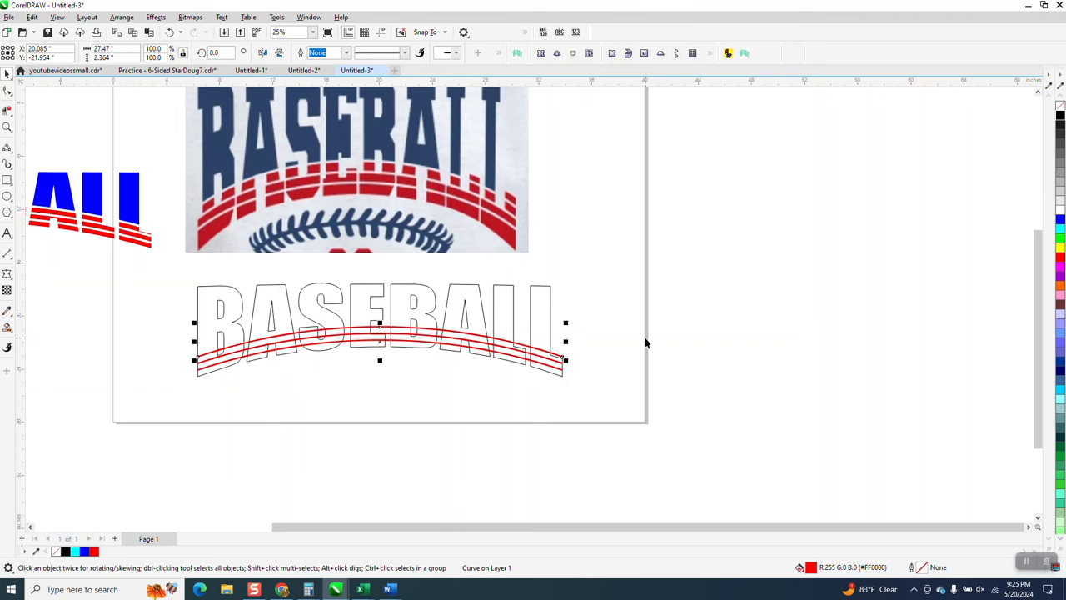
right_click(644, 338)
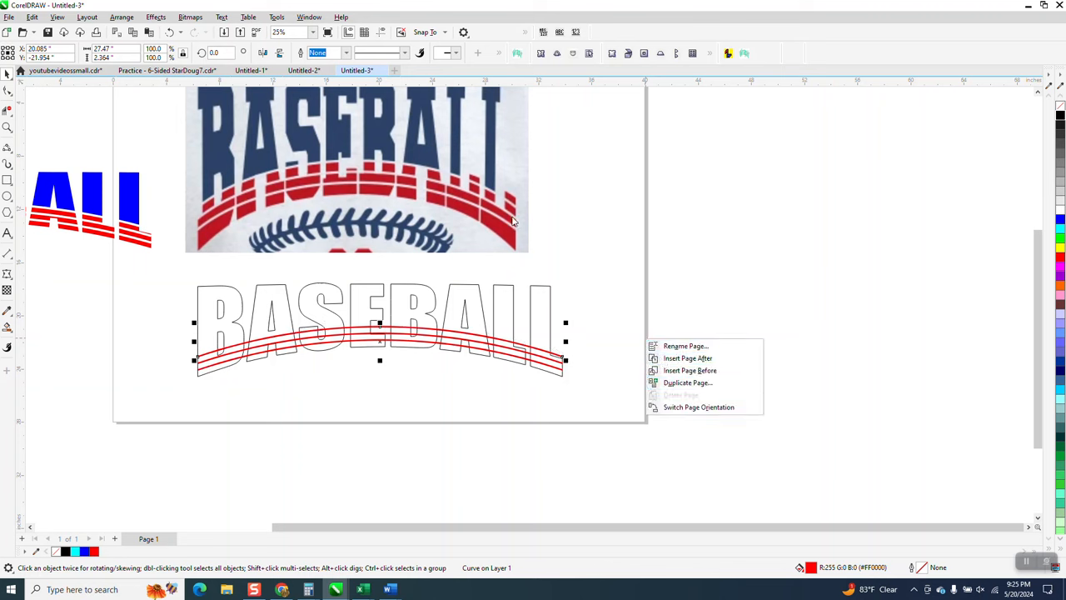
left_click(11, 77)
key("ctrl+d")
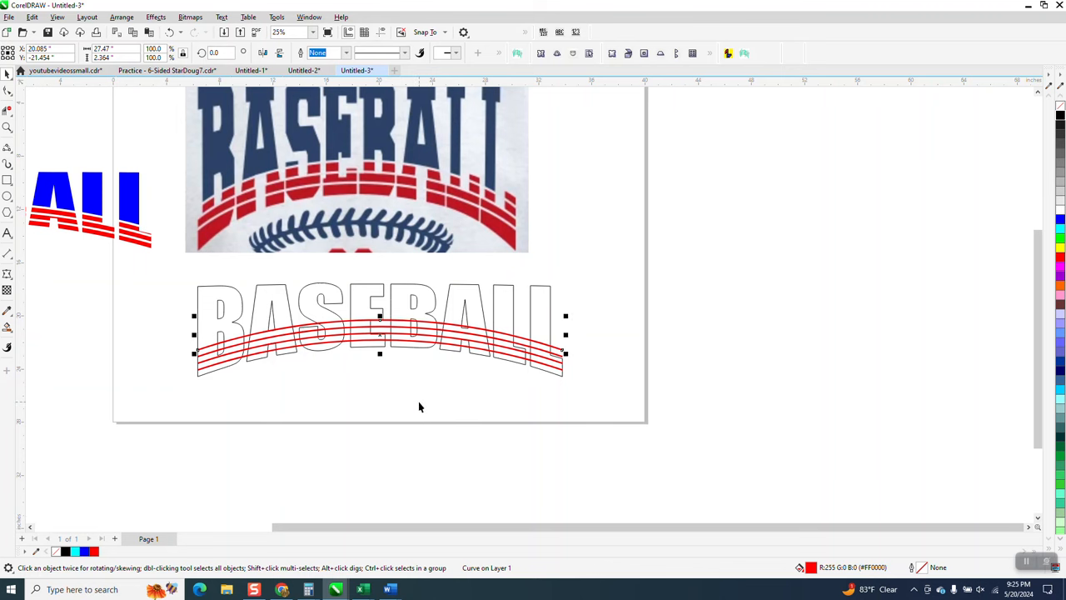
Step: Draw a practice circle about 4.1 inches in diameter below the middle of the lettering
left_click(7, 129)
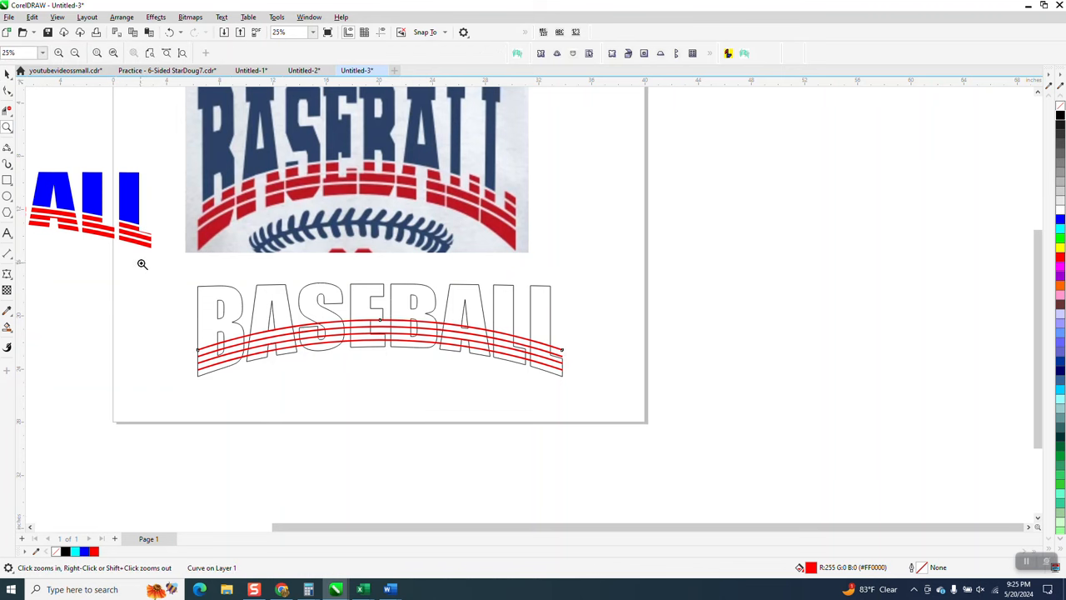
left_click_drag(141, 264, 690, 413)
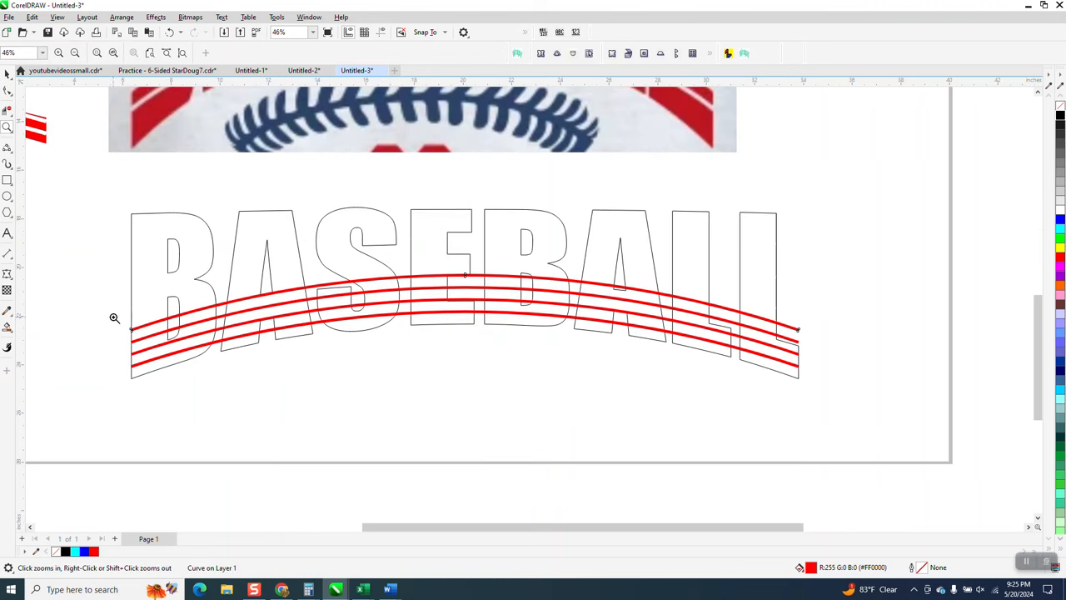
left_click(7, 196)
left_click_drag(492, 386, 469, 485)
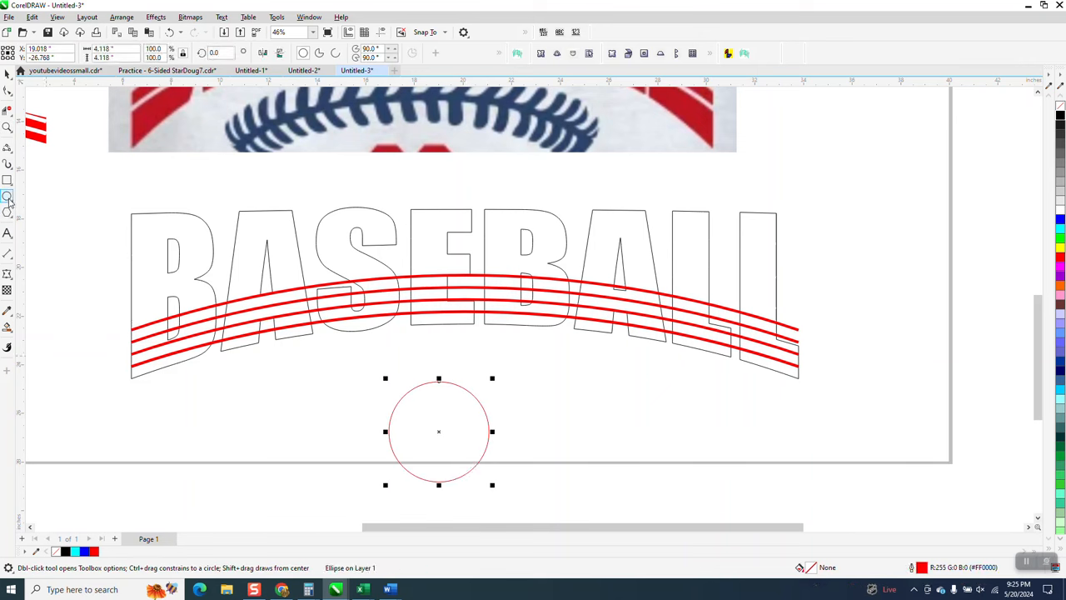
Step: Draw a 3-point curve about 5.4 inches wide across the practice circle and set its outline width to 16.0 pt
left_click(6, 148)
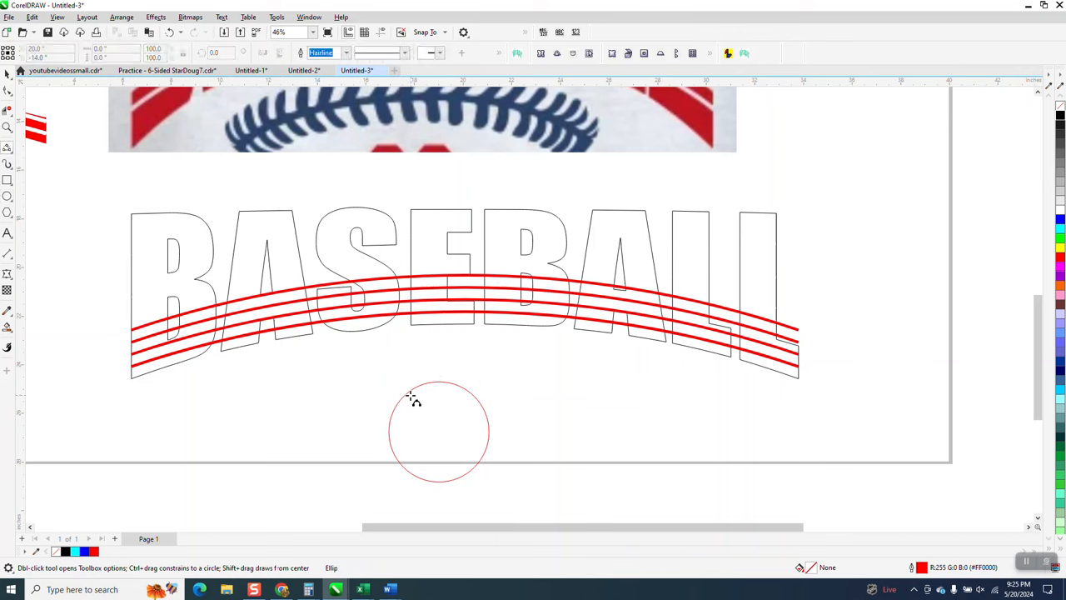
left_click_drag(373, 416, 504, 439)
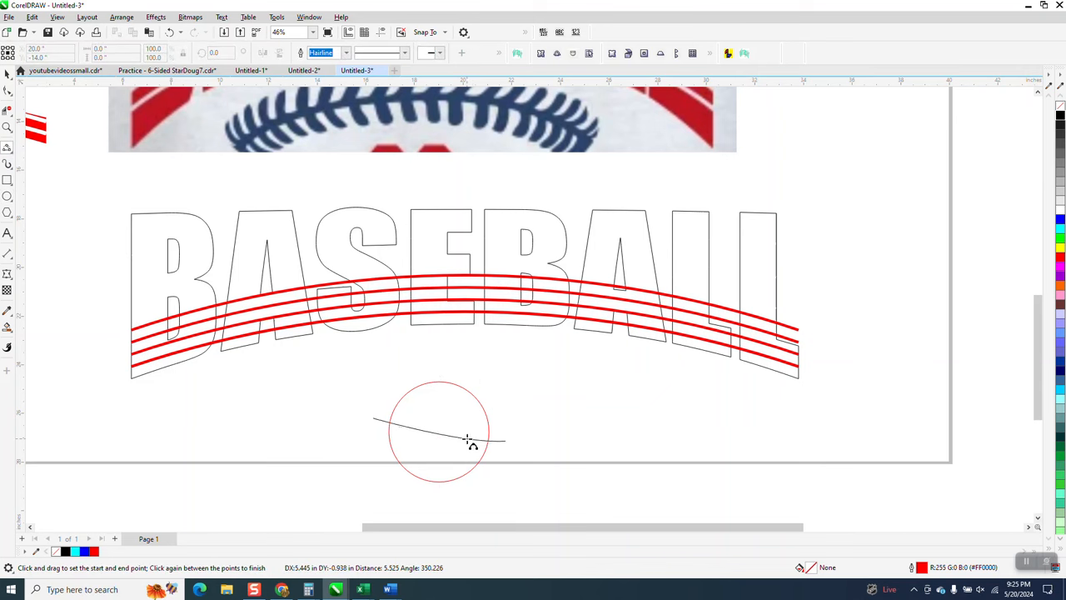
left_click(442, 440)
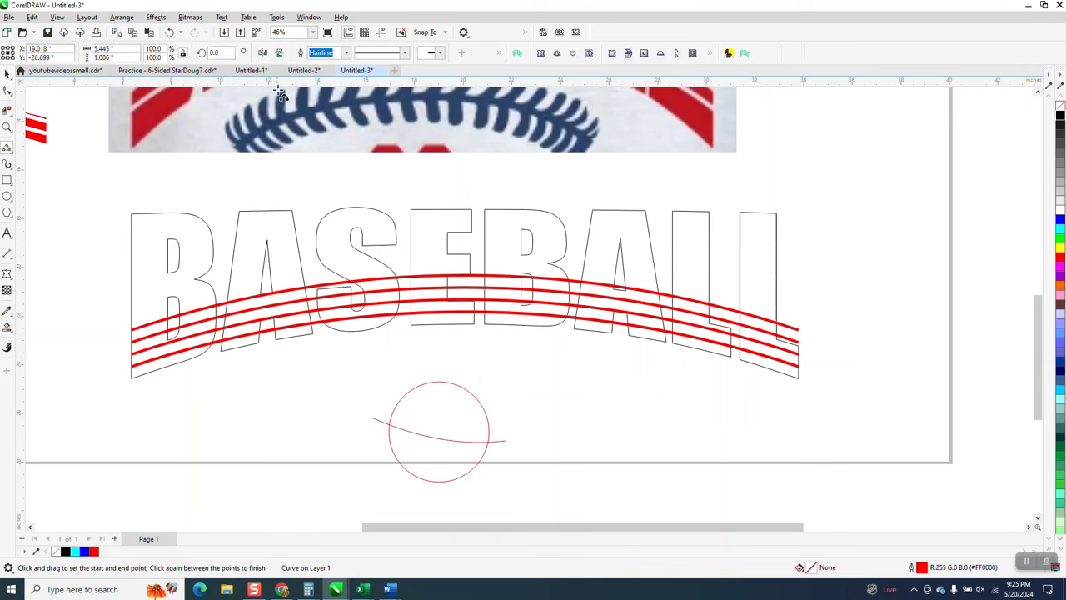
left_click(346, 52)
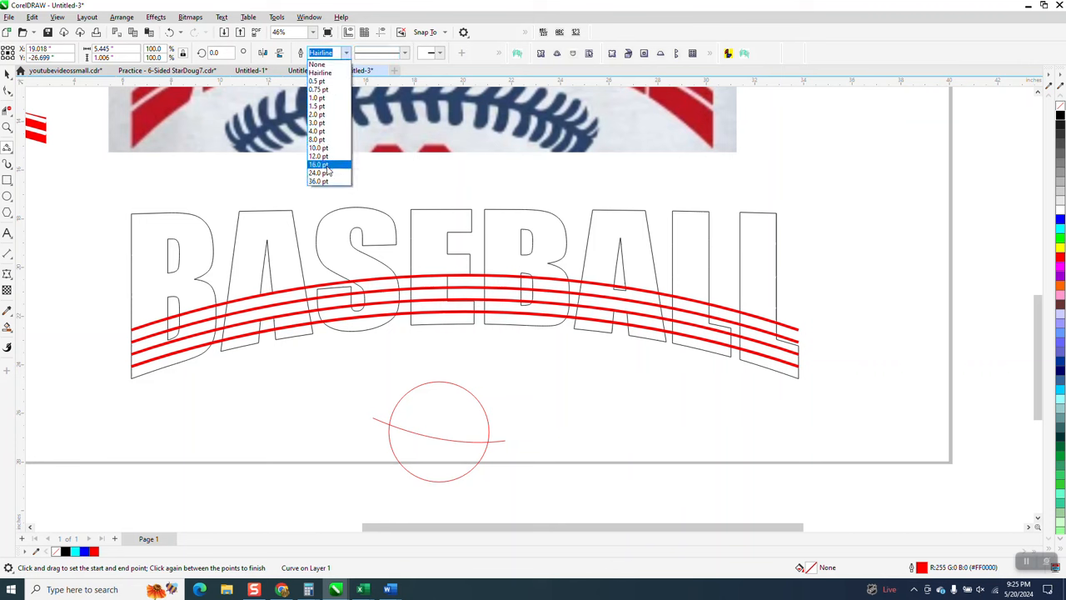
left_click(321, 164)
key("space")
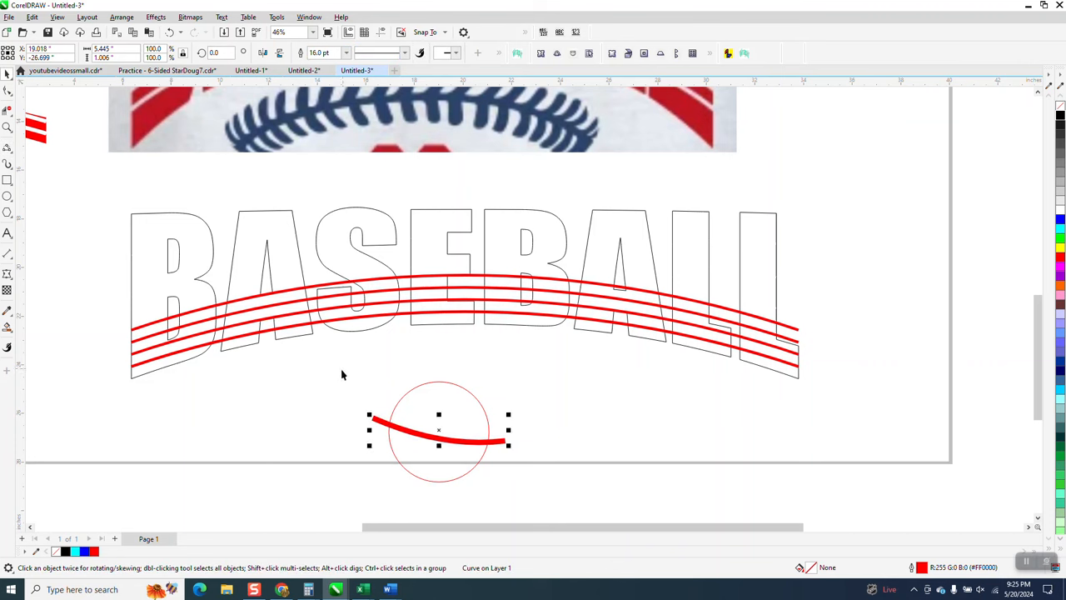
Step: Duplicate the circle and curve about 5.7 inches to the right, and convert the copied curve's outline to an object
left_click_drag(342, 371, 636, 526)
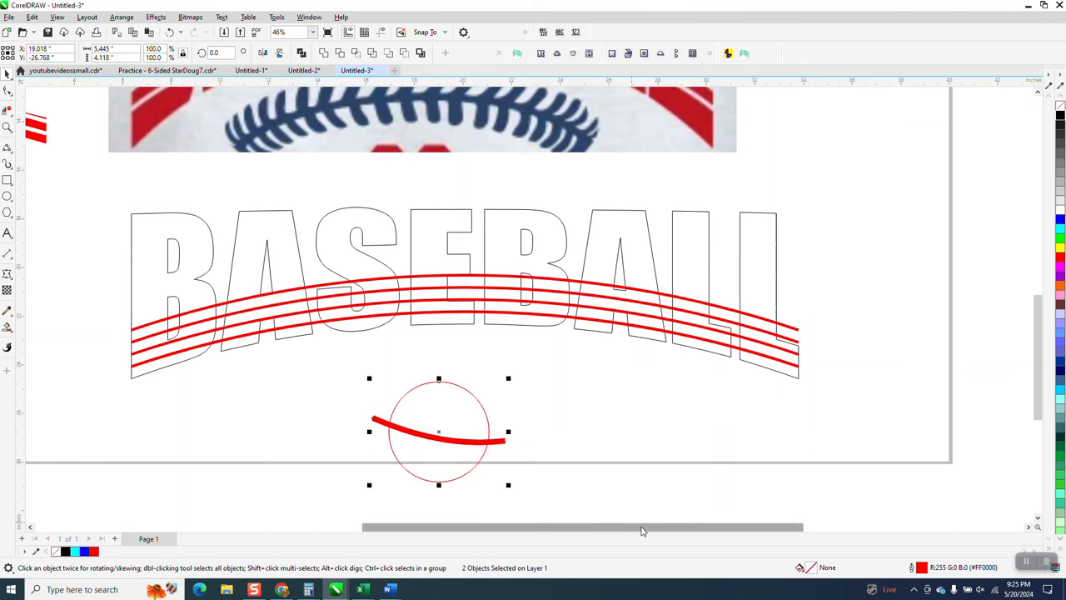
left_click_drag(556, 441, 633, 437)
left_click(643, 442)
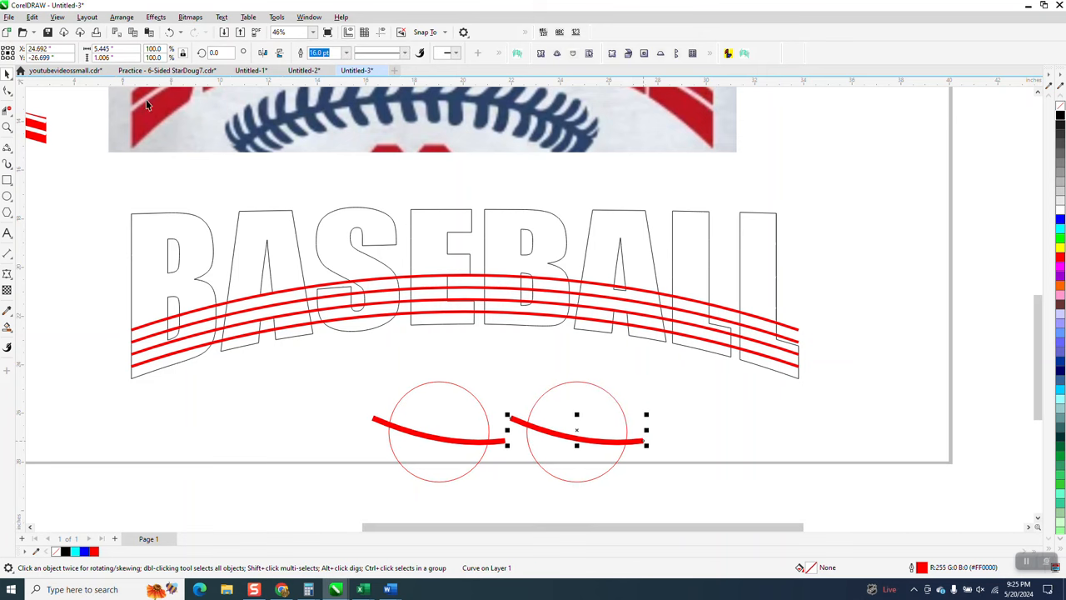
left_click(122, 17)
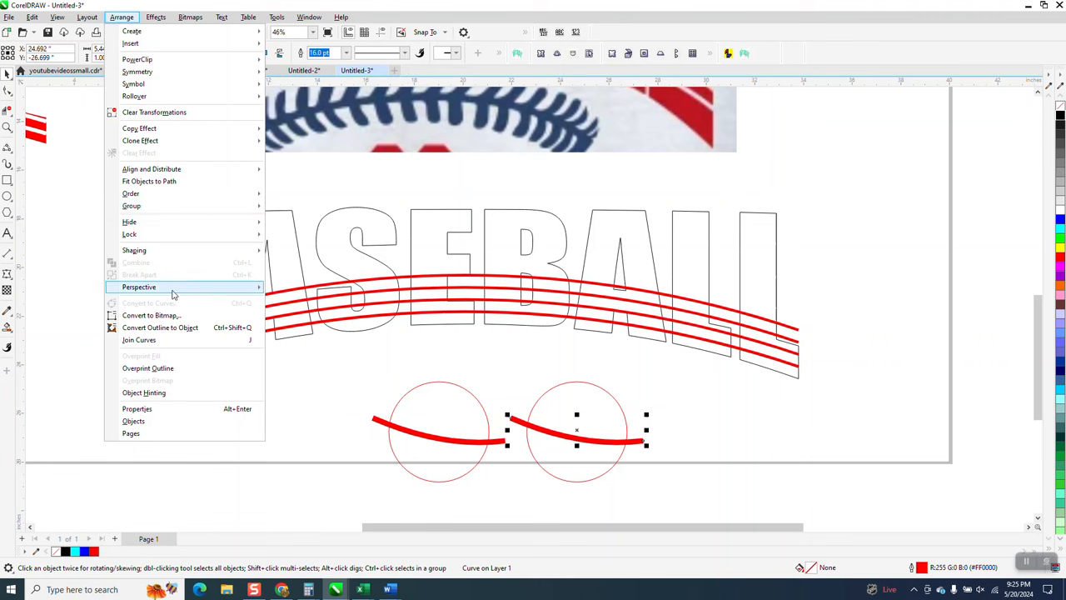
left_click(159, 328)
Step: Smart Fill both halves of the first circle with blue and move the two filled pieces out to its left
left_click(6, 326)
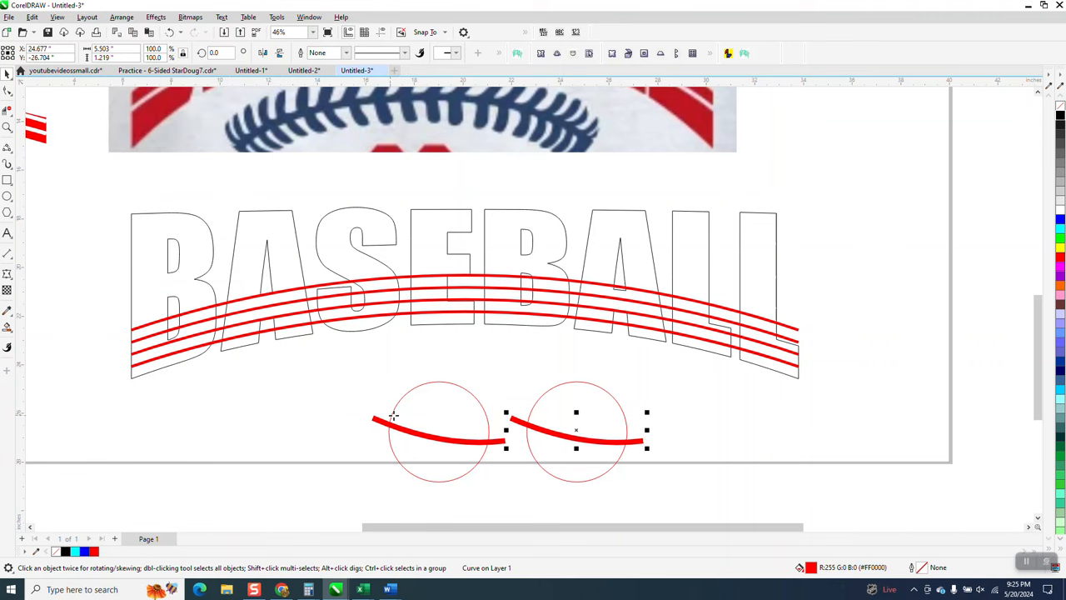
left_click(451, 415)
left_click(446, 456)
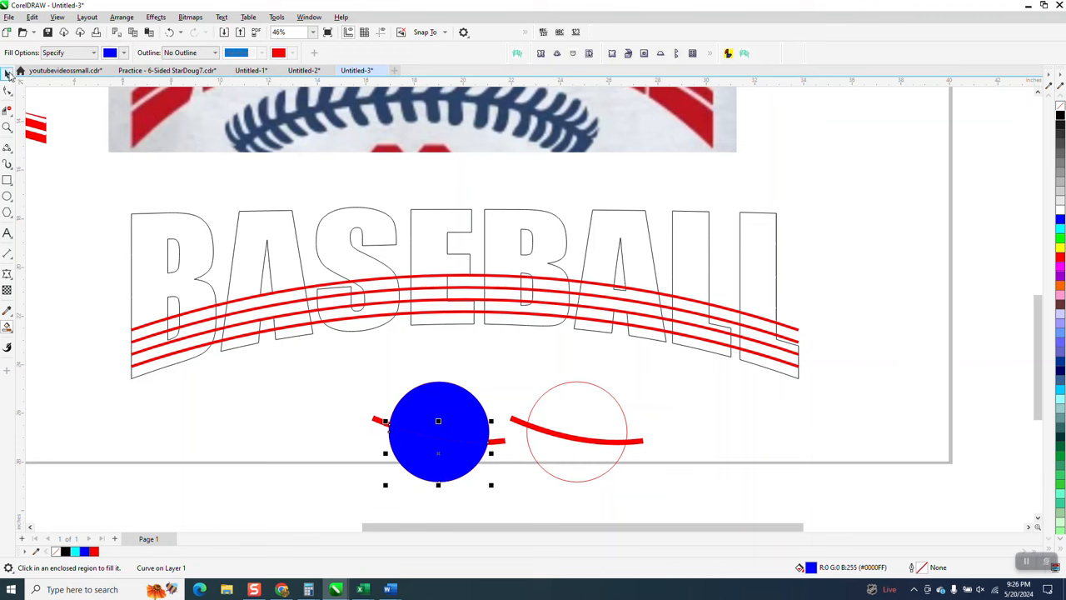
key("space")
left_click_drag(454, 391, 326, 382)
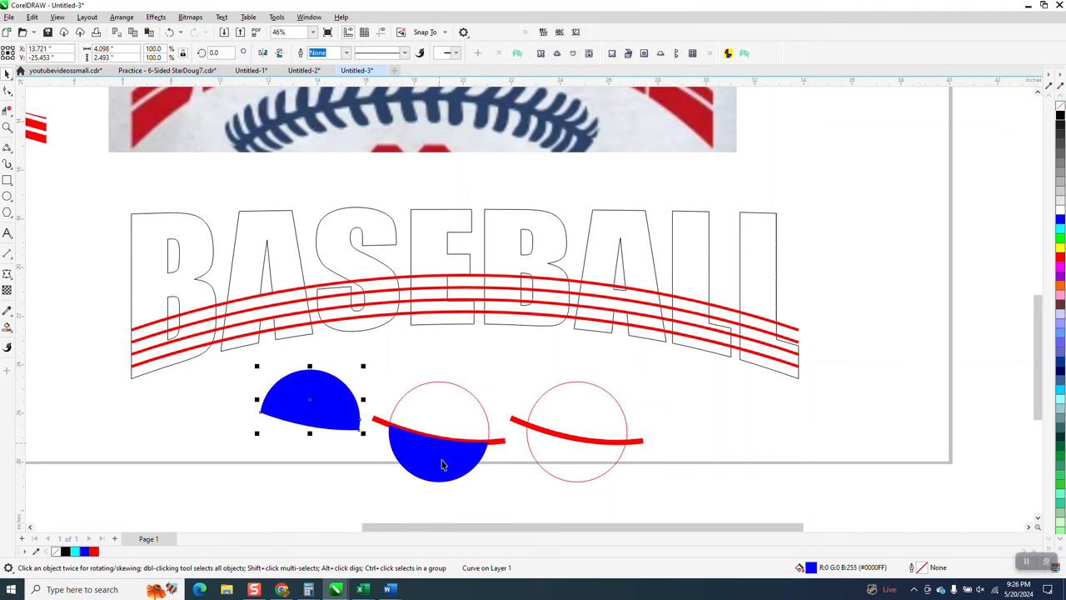
left_click_drag(425, 464, 325, 457)
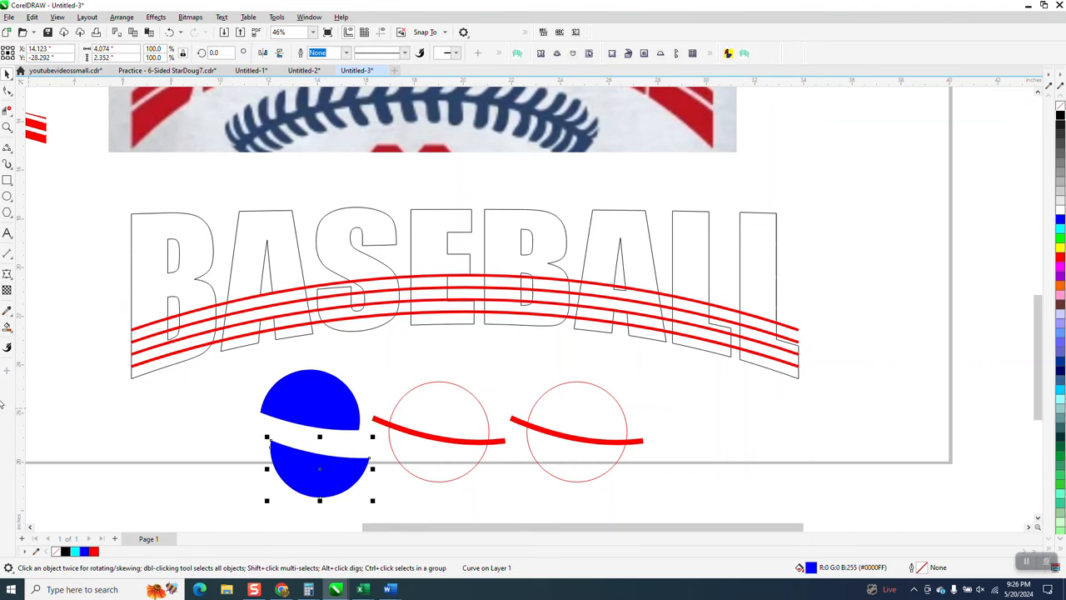
Step: Smart Fill the areas above and below the band in the second circle with blue, and move the red band off to the lower right
left_click(6, 328)
left_click(584, 403)
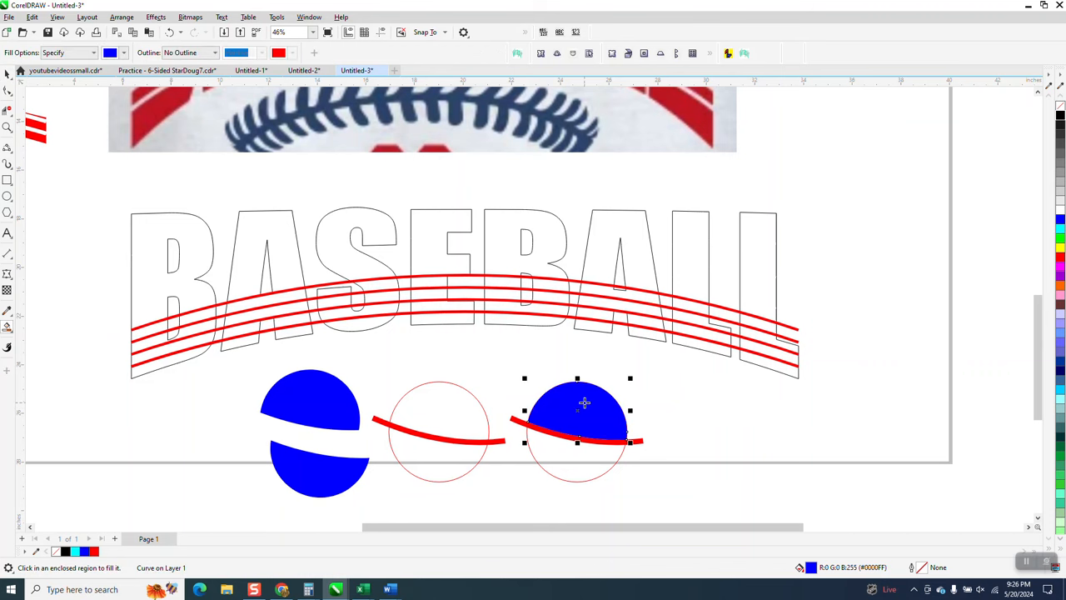
left_click(572, 459)
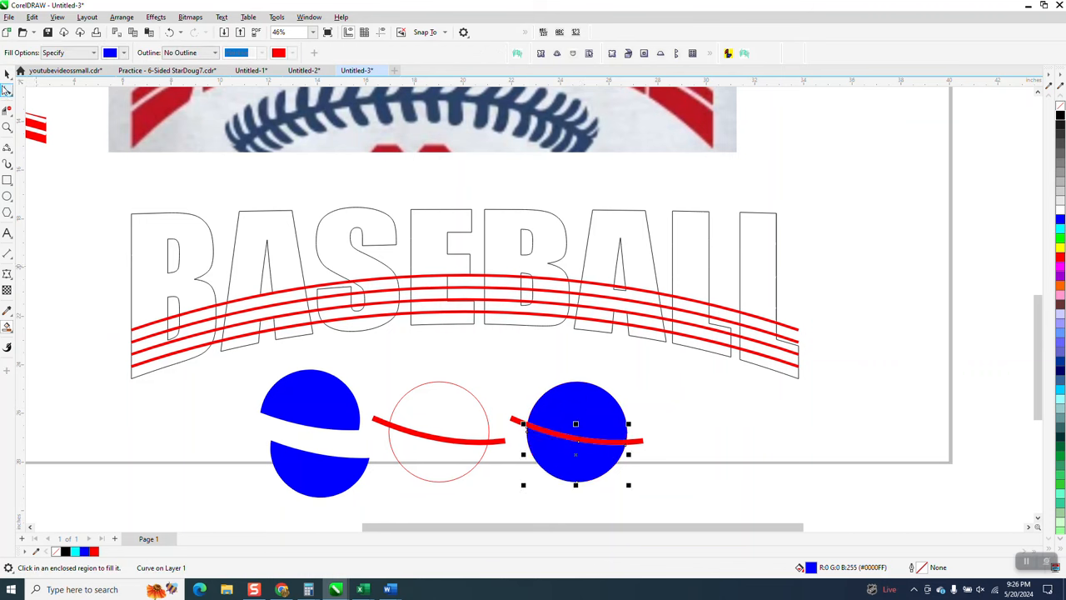
left_click(6, 73)
left_click_drag(640, 449, 790, 472)
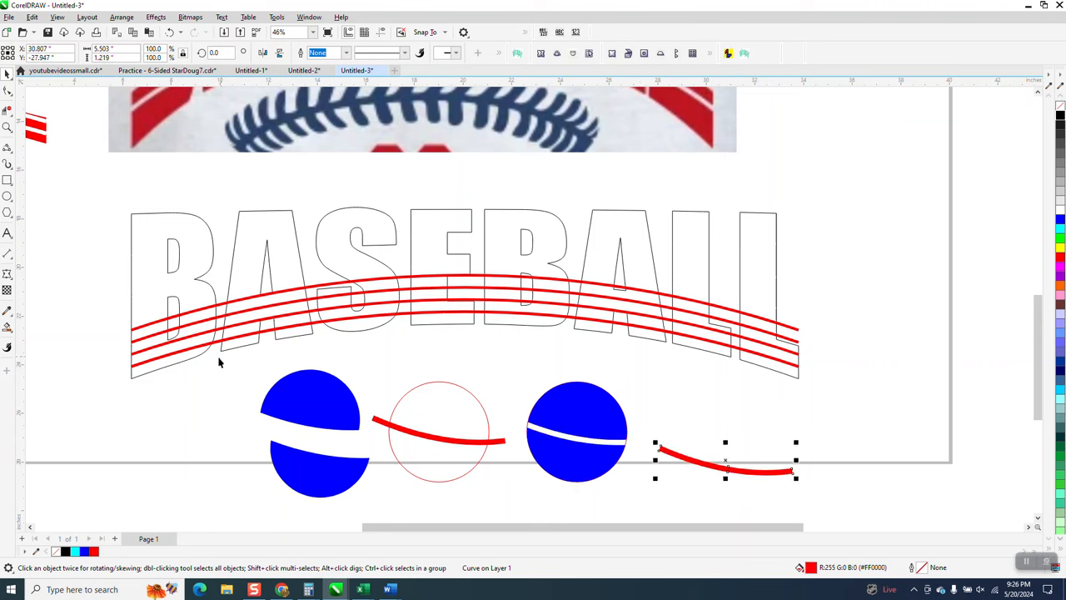
Step: Select the four red arcs crossing the lettering and give them a cyan outline and cyan fill
left_click(13, 331)
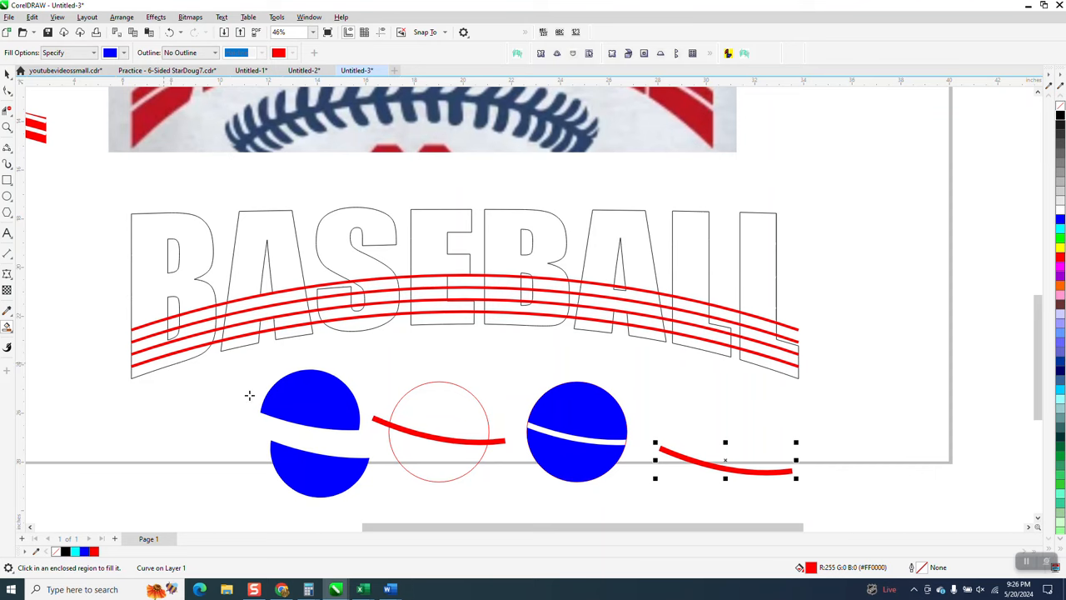
scroll(249, 395, "down", 1)
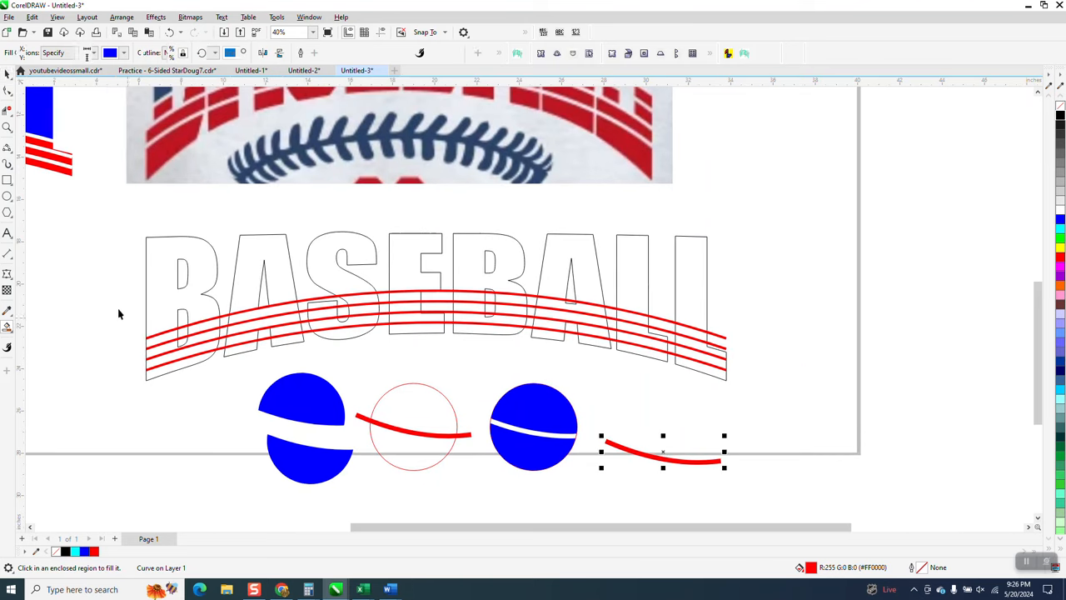
key("space")
left_click_drag(108, 297, 790, 370)
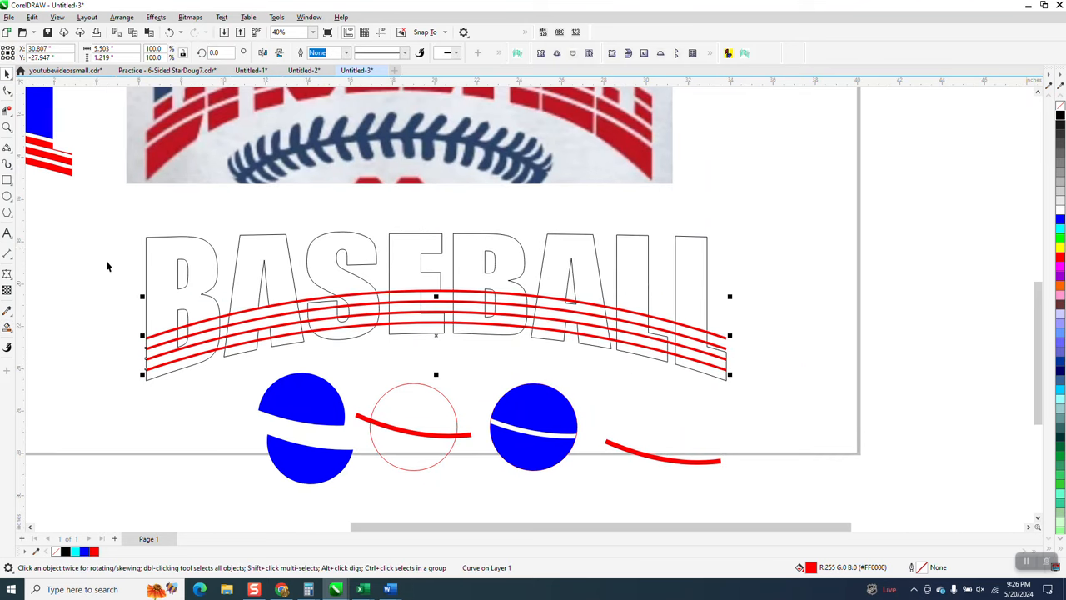
left_click_drag(107, 266, 164, 352)
left_click_drag(337, 365, 769, 397)
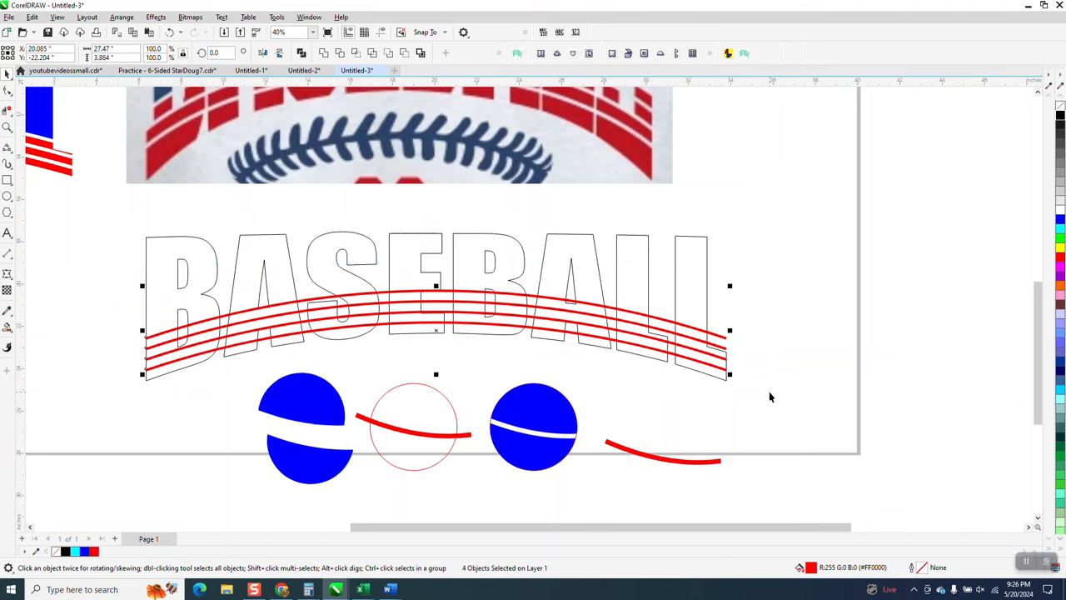
right_click(1060, 235)
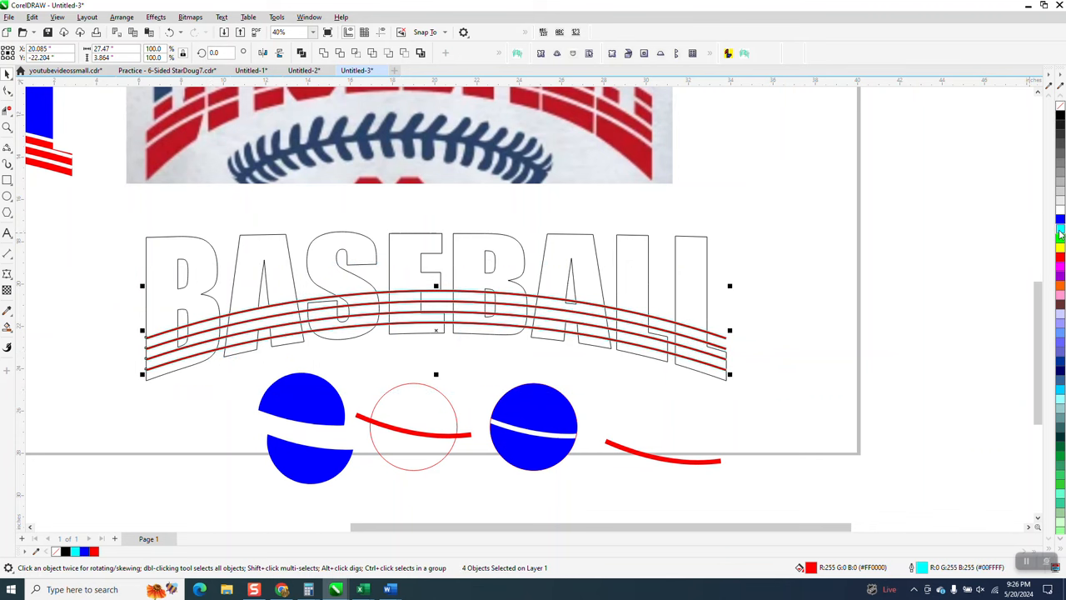
left_click(1060, 235)
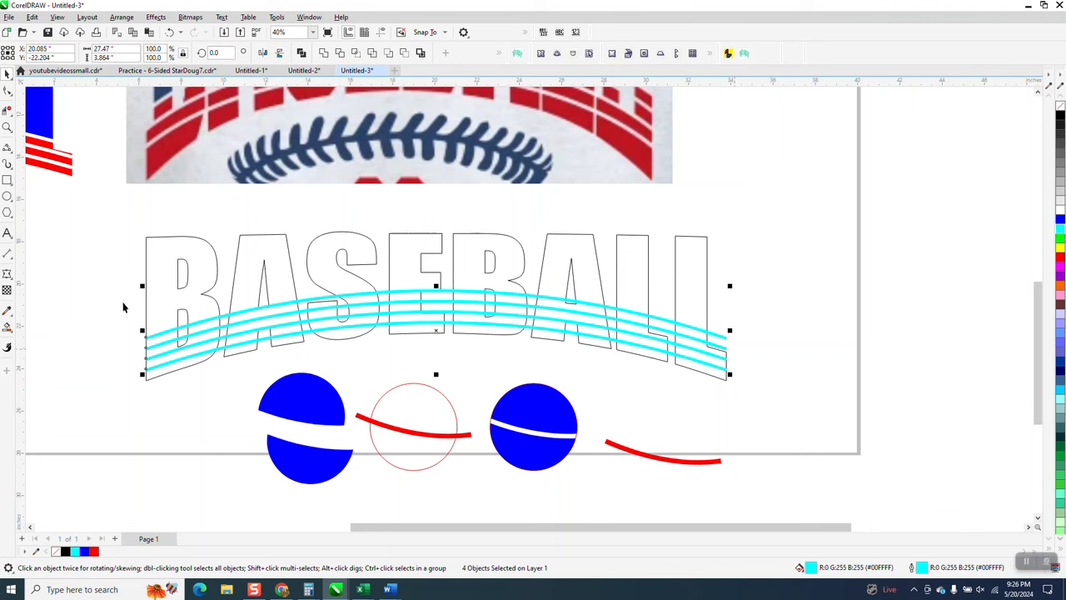
Step: Set the Smart Fill color to red with no outline and fill the sections between and below the arcs in the first B
left_click(7, 326)
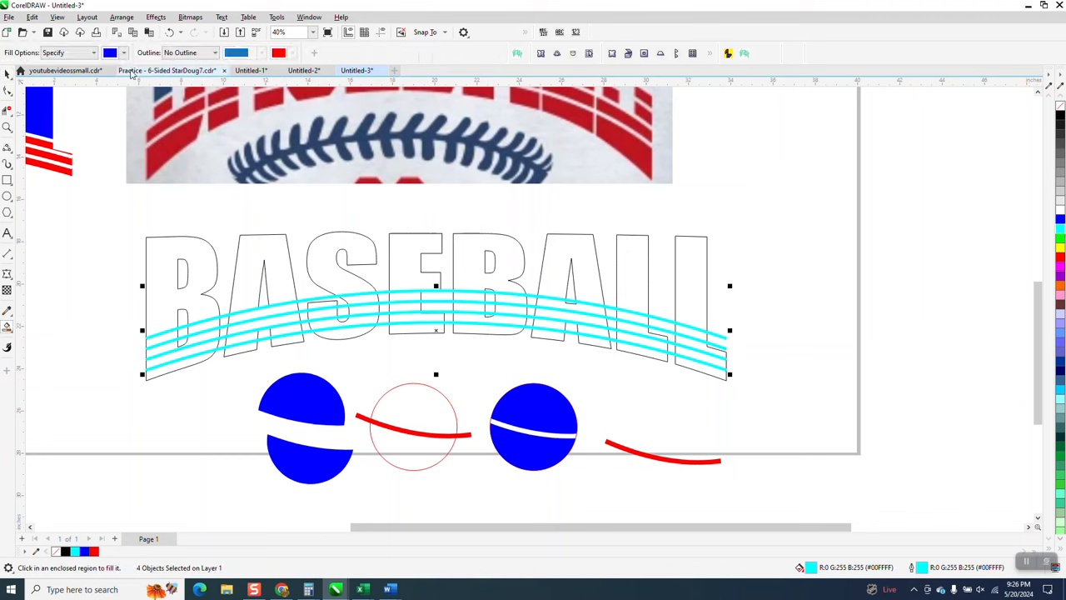
left_click(124, 52)
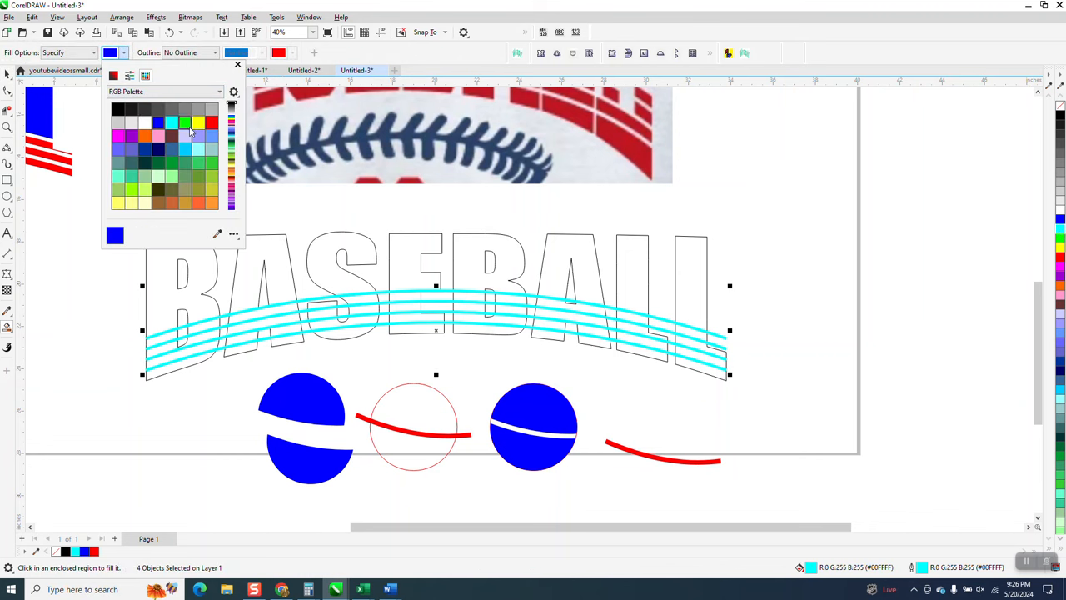
left_click(209, 124)
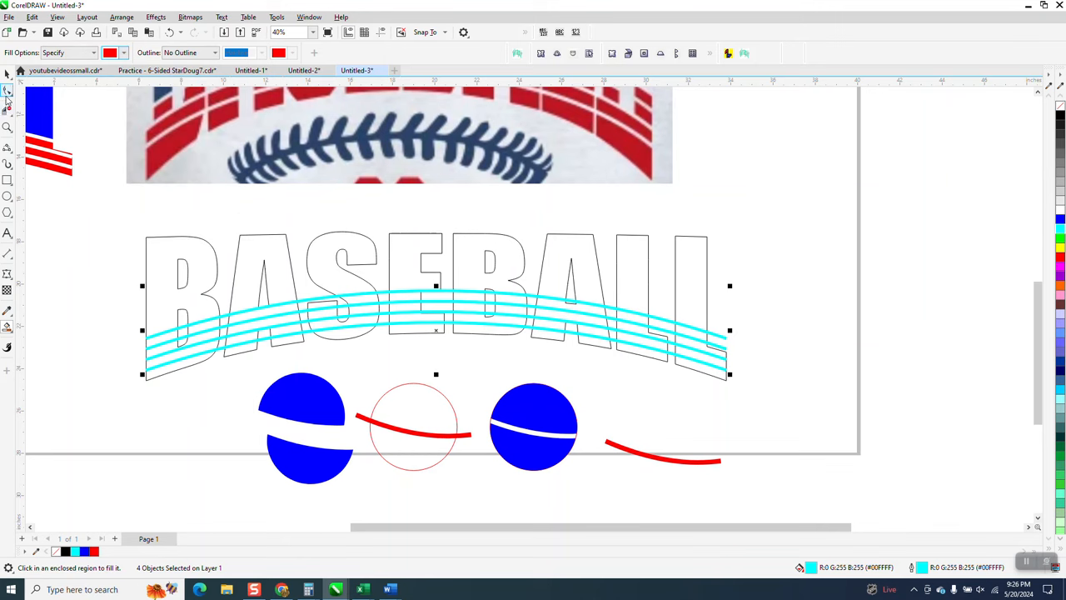
left_click(8, 127)
left_click_drag(121, 231, 666, 401)
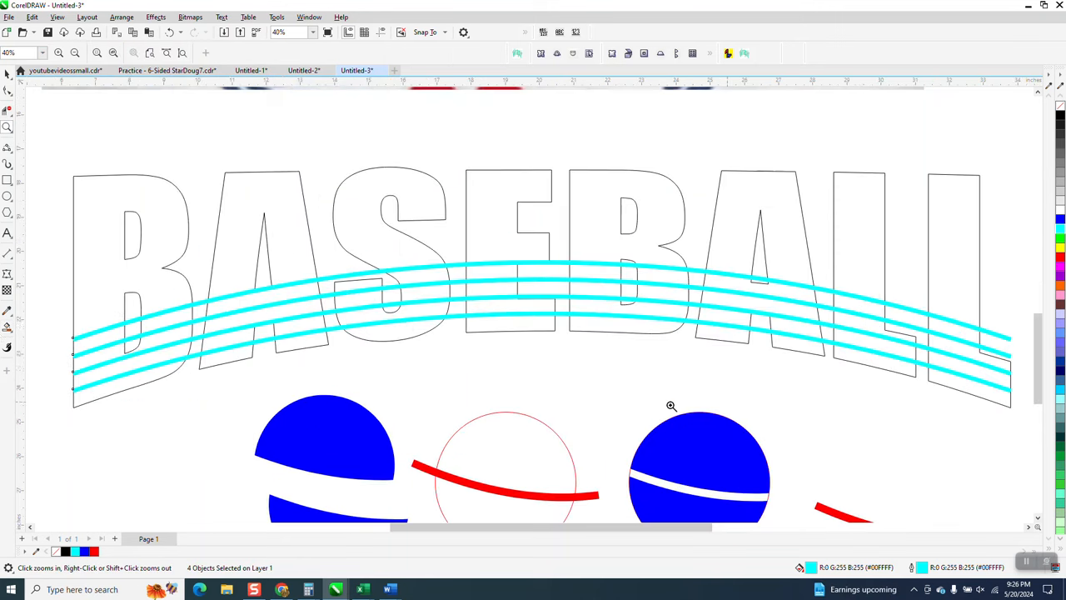
left_click(7, 328)
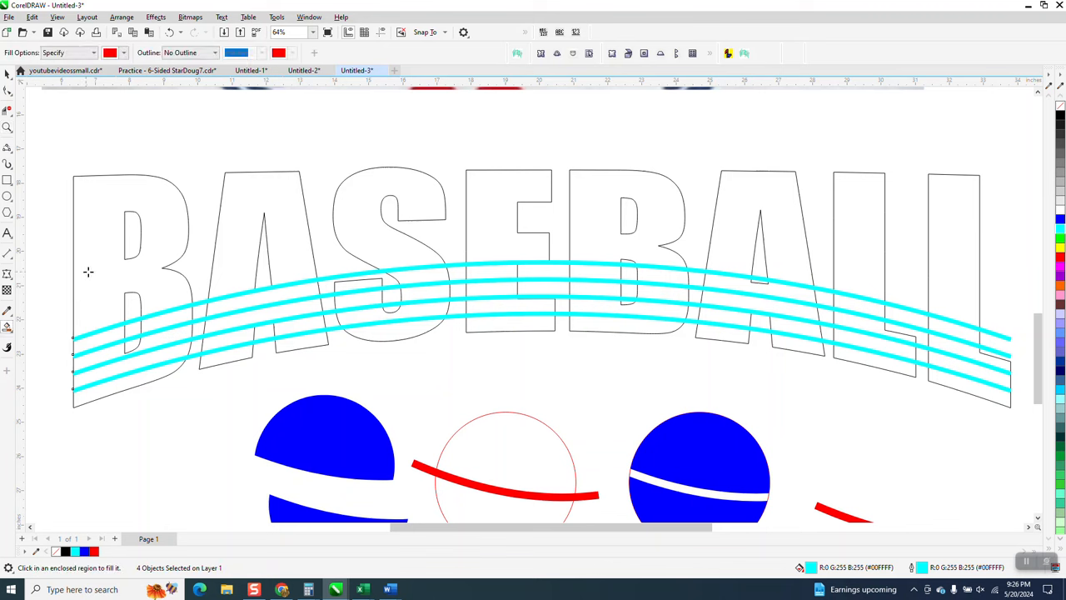
left_click(147, 377)
left_click(153, 361)
left_click(162, 343)
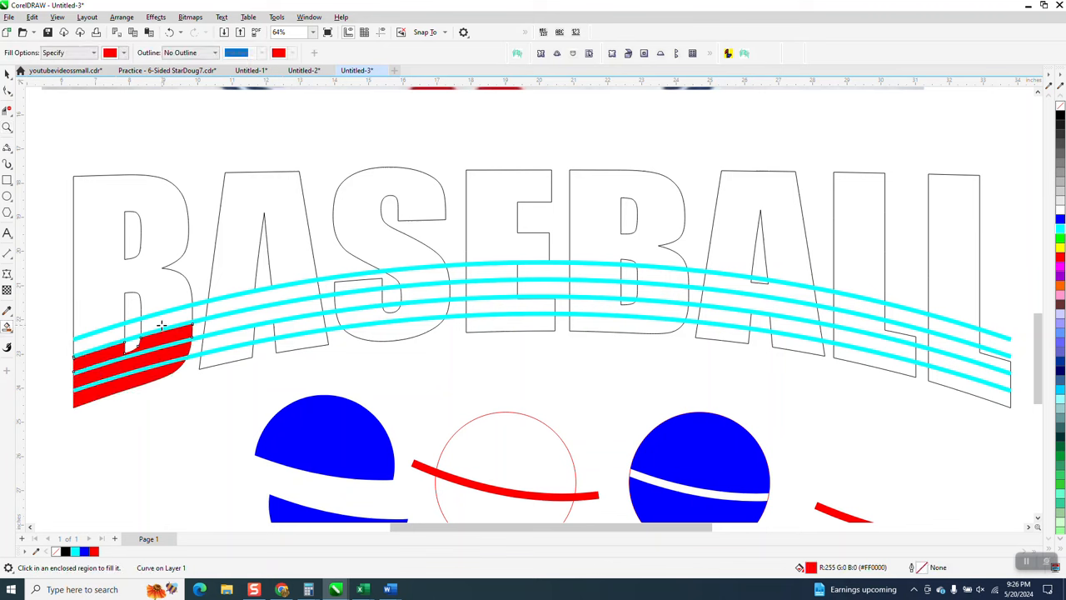
left_click(164, 327)
left_click(105, 339)
Step: Smart Fill the stripe sections in the lower part of the first A with red, including both feet
left_click(237, 305)
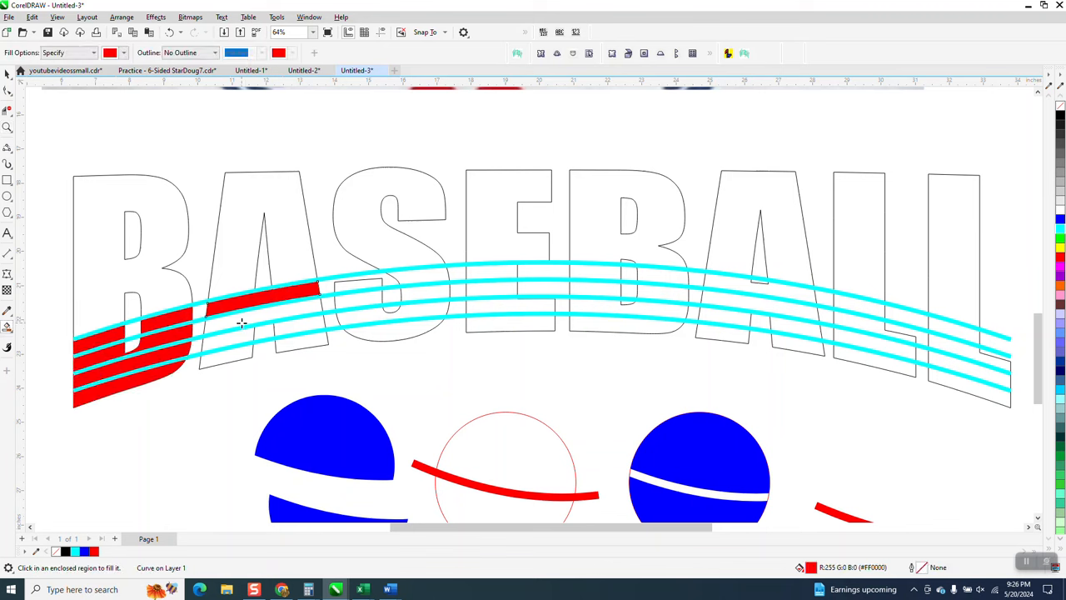
left_click(240, 323)
left_click(243, 337)
left_click(243, 350)
left_click(293, 341)
left_click(295, 329)
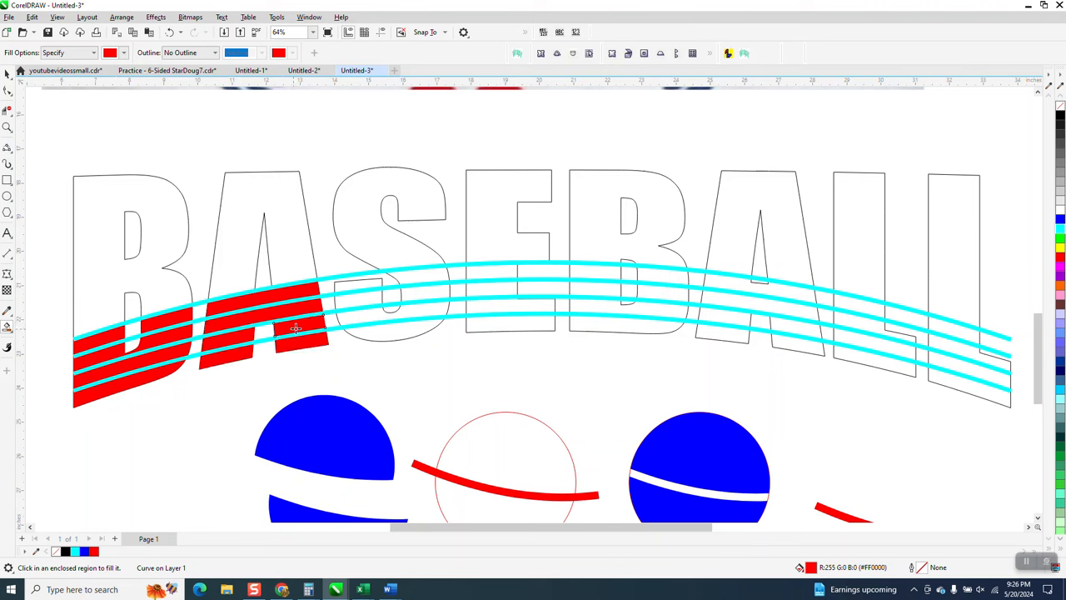
Step: Smart Fill the stripe sections in the lower part of the S with red
left_click(372, 334)
left_click(363, 310)
left_click(366, 299)
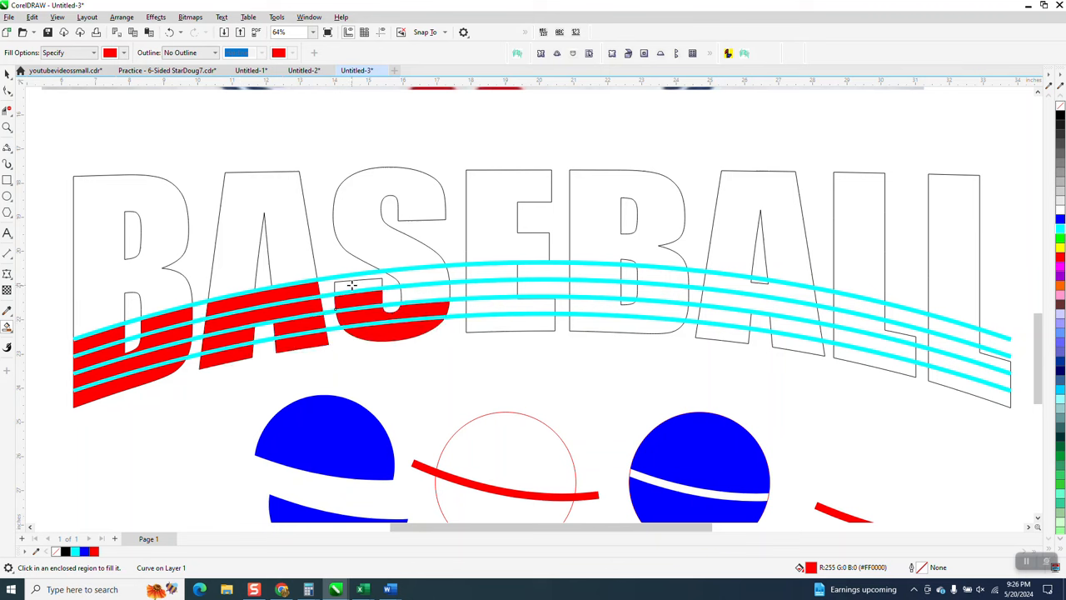
left_click(356, 287)
left_click(419, 278)
left_click(439, 298)
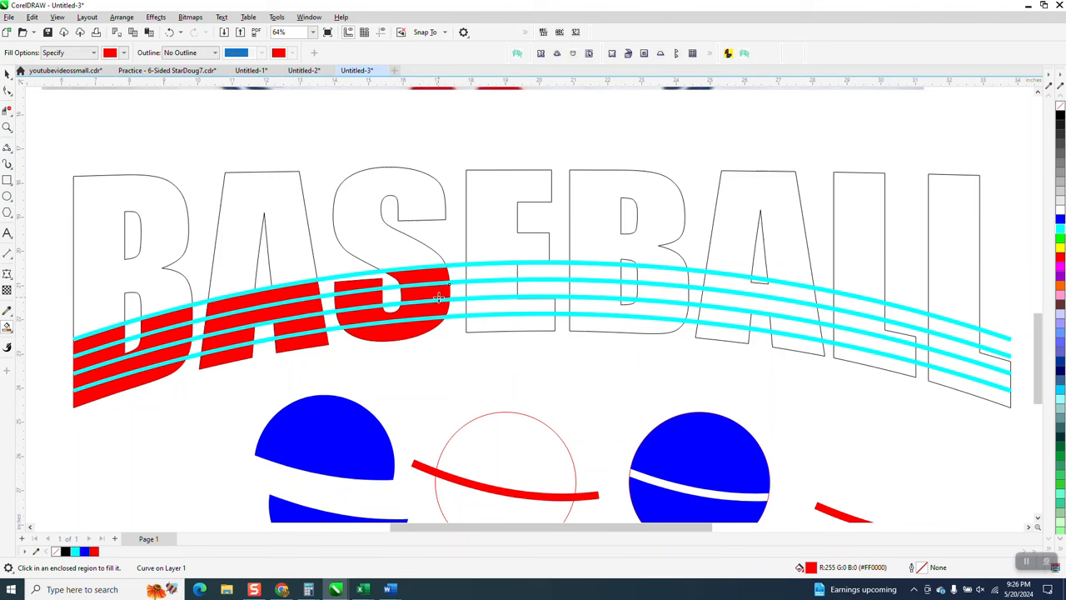
Step: Smart Fill the lower stripe sections of the E and the left and bottom sections of the second B with red
left_click(490, 325)
left_click(489, 309)
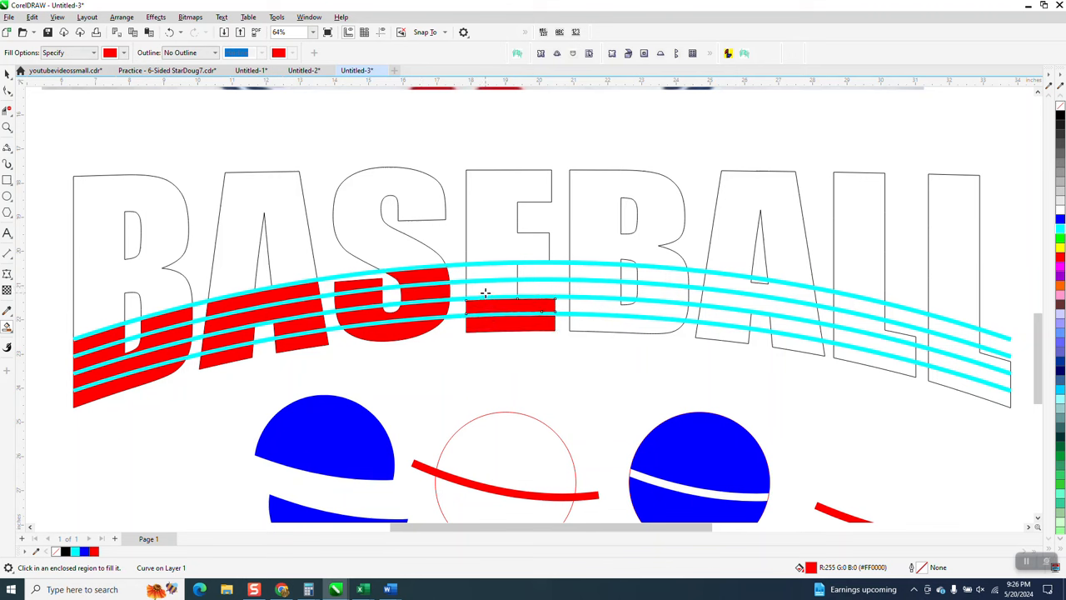
left_click(485, 293)
left_click(481, 275)
left_click(580, 270)
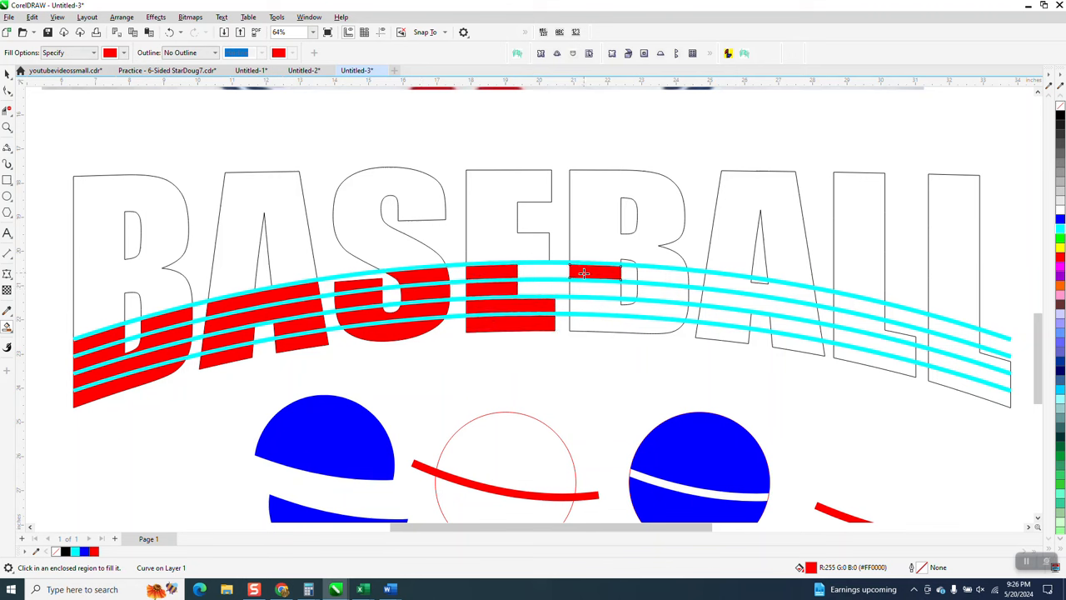
left_click(592, 287)
left_click(598, 305)
left_click(602, 324)
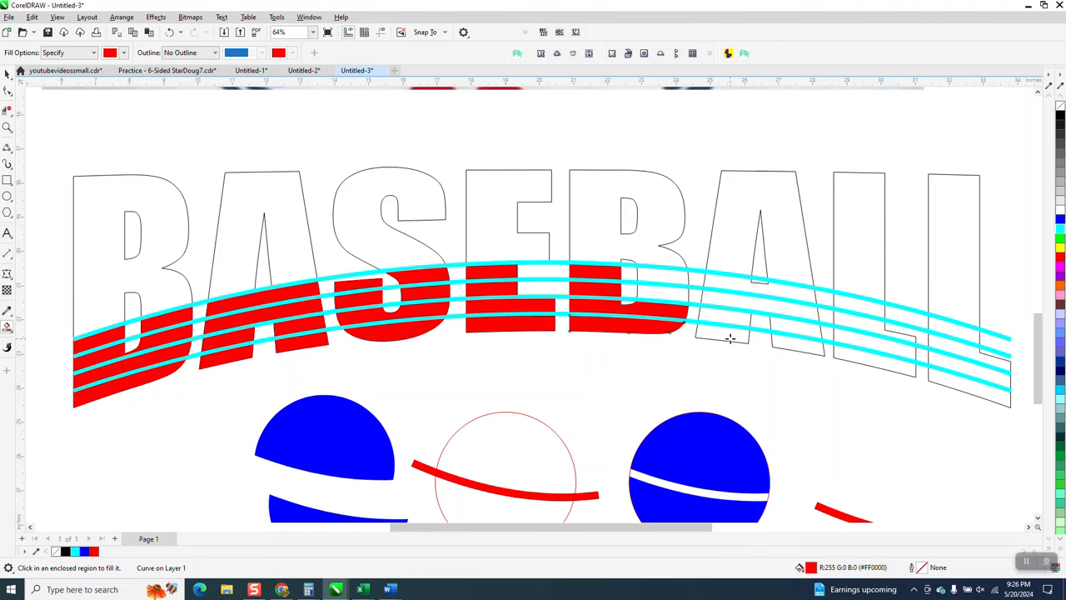
Step: Smart Fill the stripe sections in the lower part of the second A with red, including both feet
left_click(729, 338)
left_click(724, 320)
left_click(723, 307)
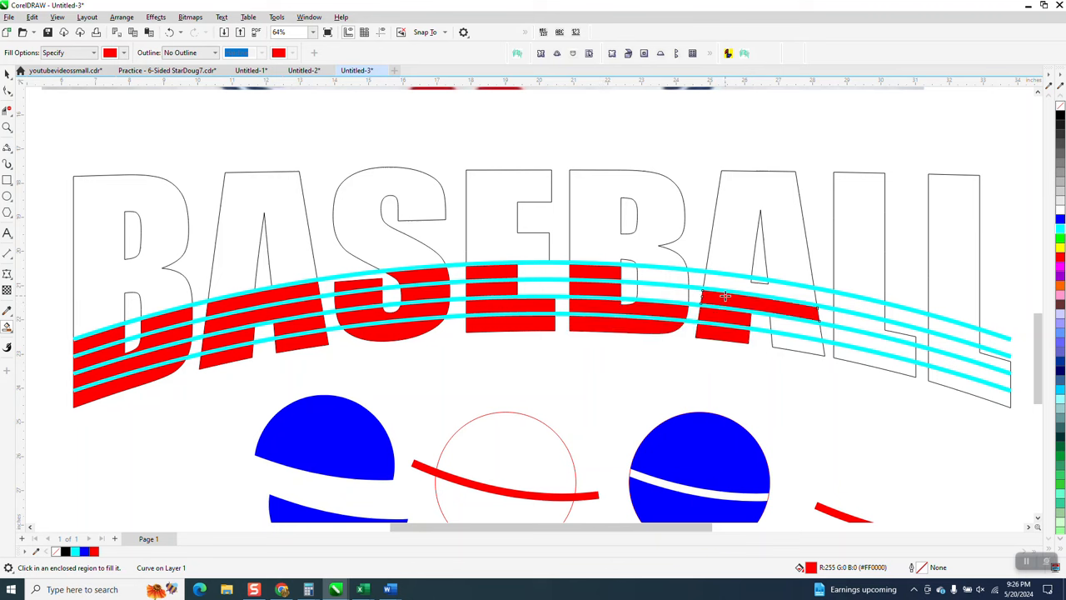
left_click(723, 292)
left_click(800, 333)
left_click(802, 347)
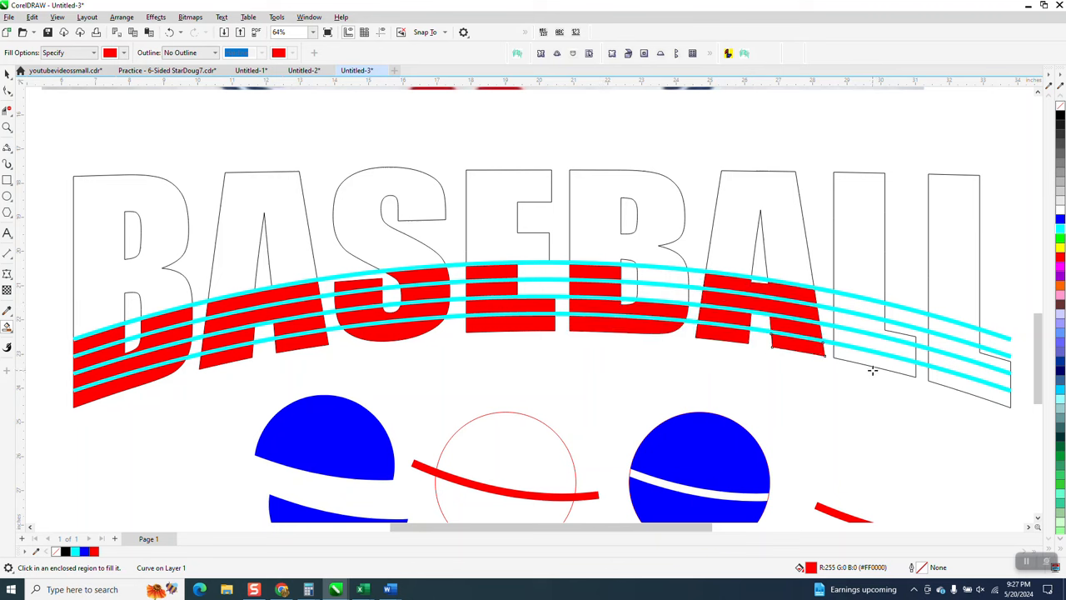
Step: Smart Fill the stripe sections between and below the arcs in both Ls with red
left_click(856, 360)
left_click(862, 343)
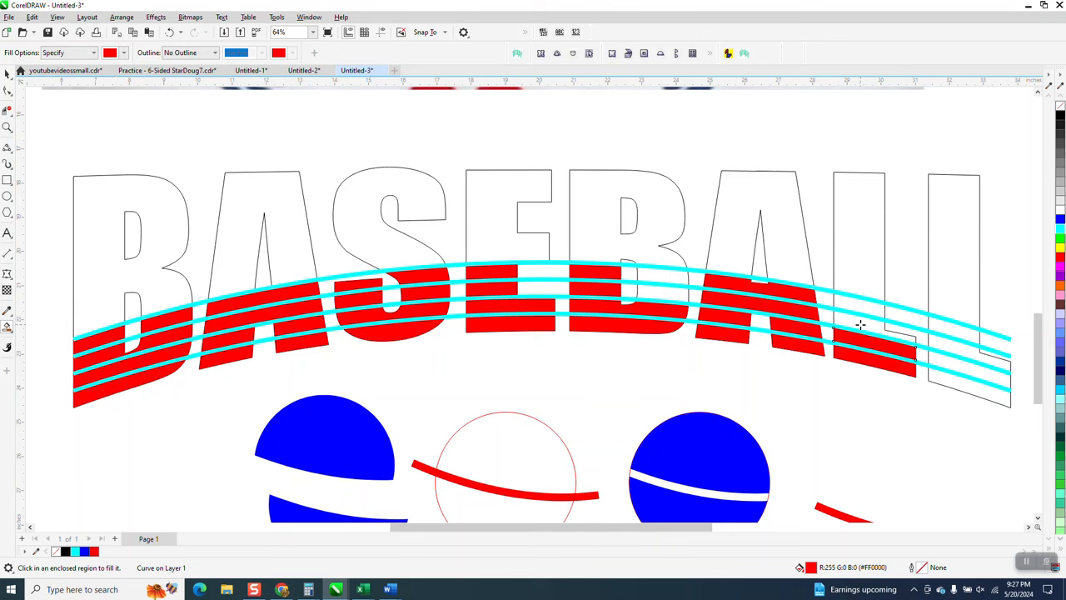
left_click(859, 307)
left_click(958, 332)
left_click(960, 352)
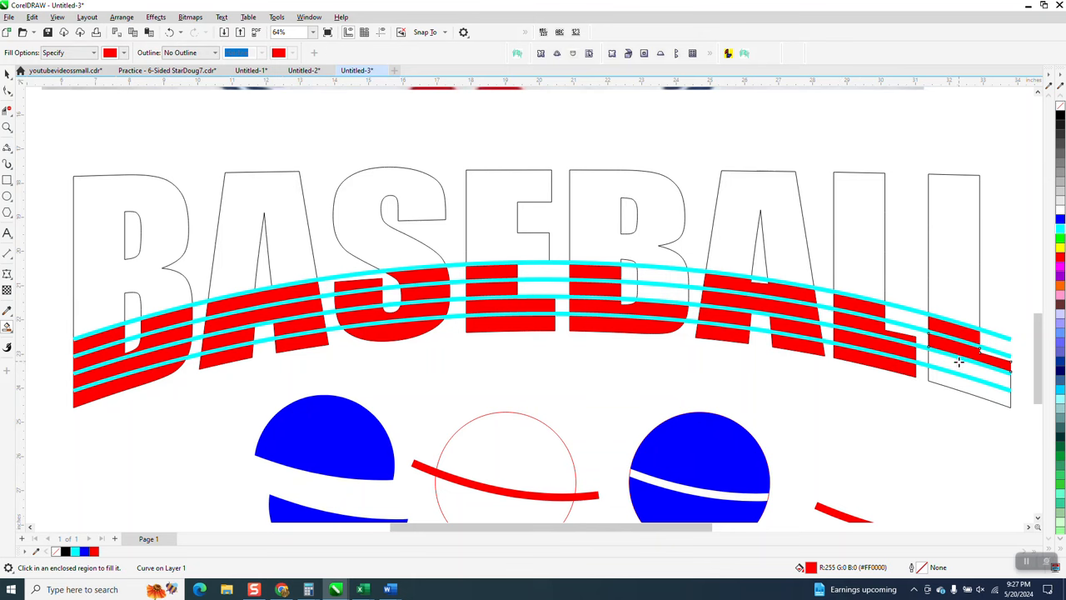
left_click(962, 375)
left_click(959, 382)
Step: Set the Smart Fill color to blue and fill the upper part of all eight BASEBALL letters above the top arc
scroll(176, 226, "down", 1)
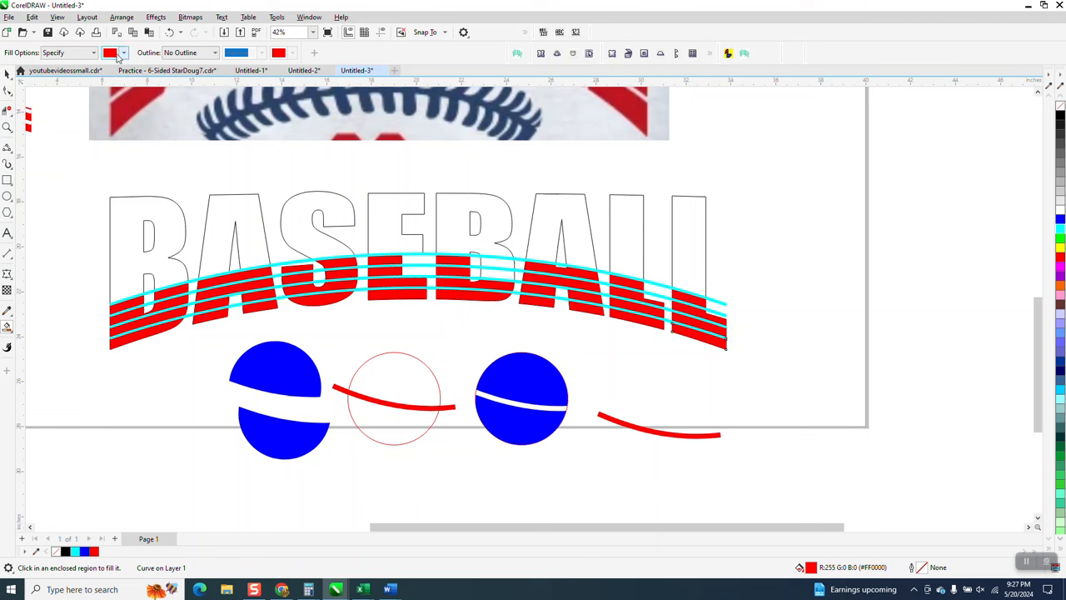
left_click(124, 52)
left_click(157, 122)
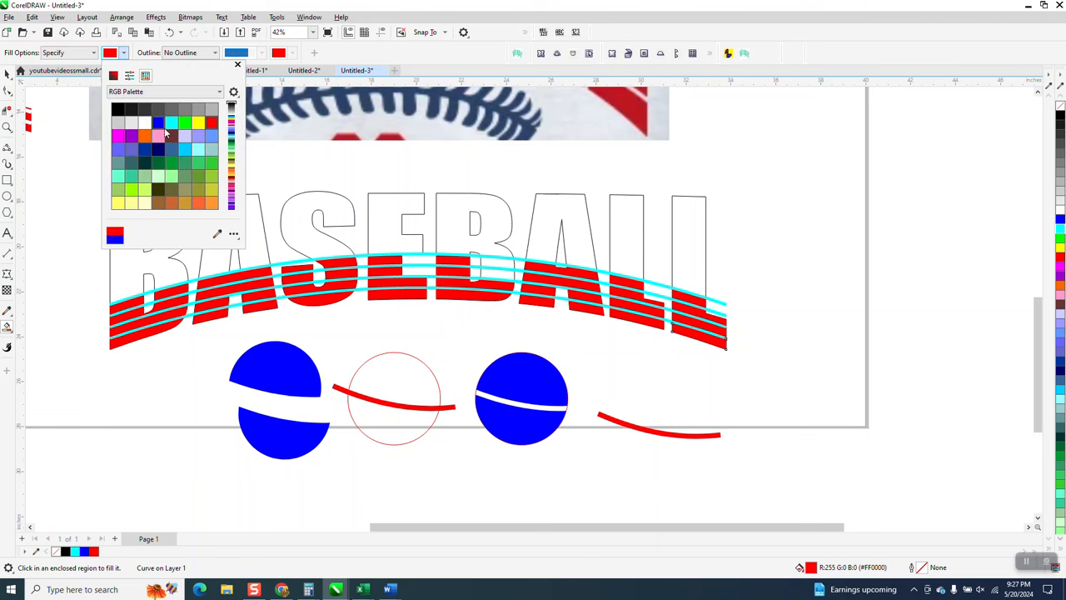
left_click(122, 275)
left_click(122, 275)
left_click(250, 231)
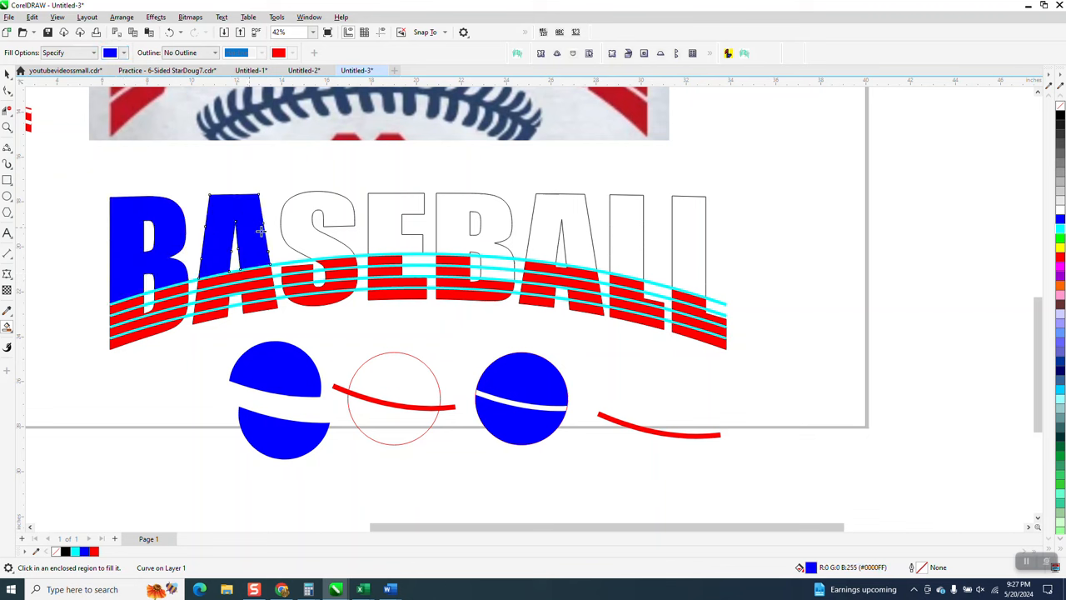
left_click(297, 219)
left_click(384, 221)
left_click(457, 219)
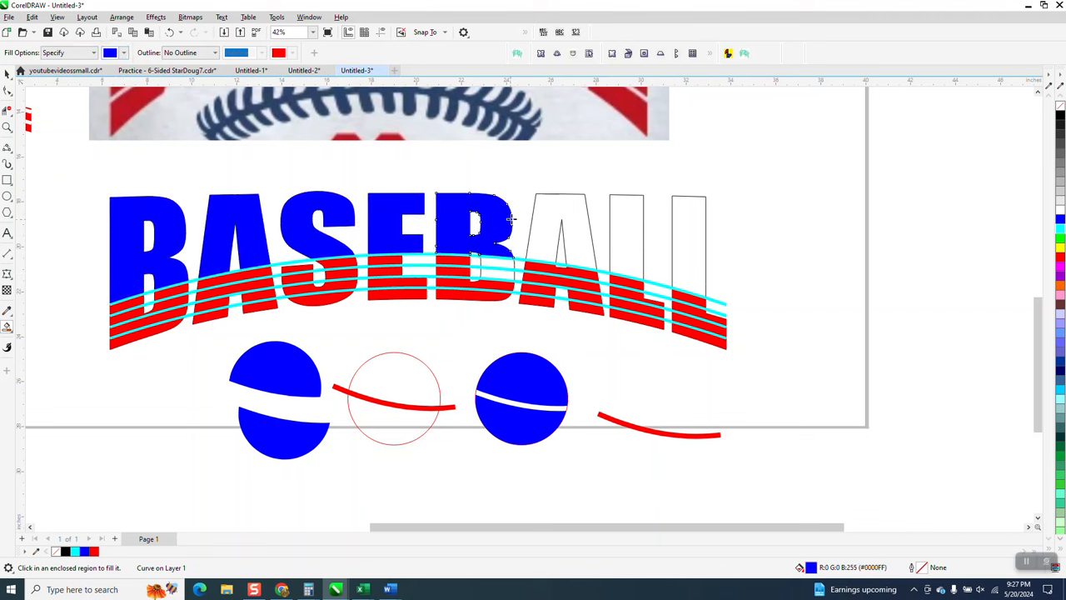
left_click(546, 212)
left_click(634, 218)
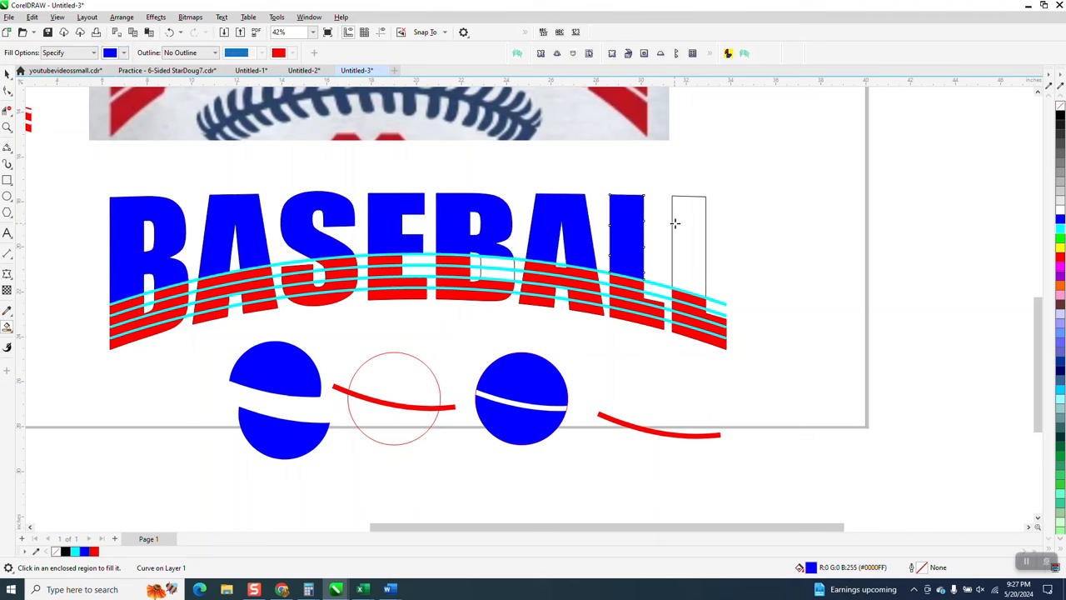
left_click(676, 224)
Step: Delete the four cyan arcs crossing the lettering, leaving gaps between the filled sections
left_click(7, 73)
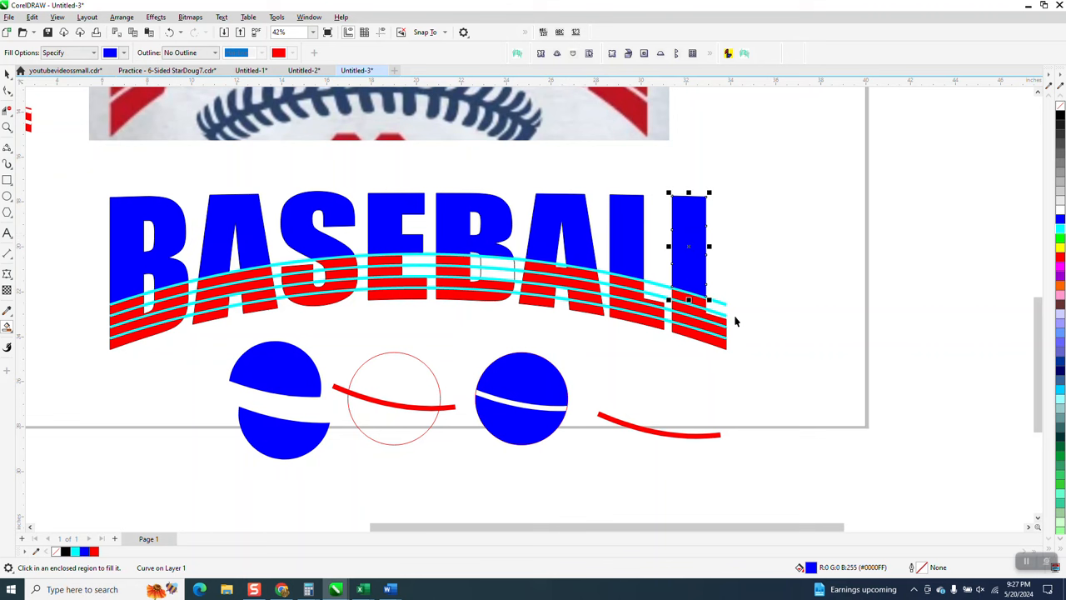
left_click(722, 306)
left_click(722, 307)
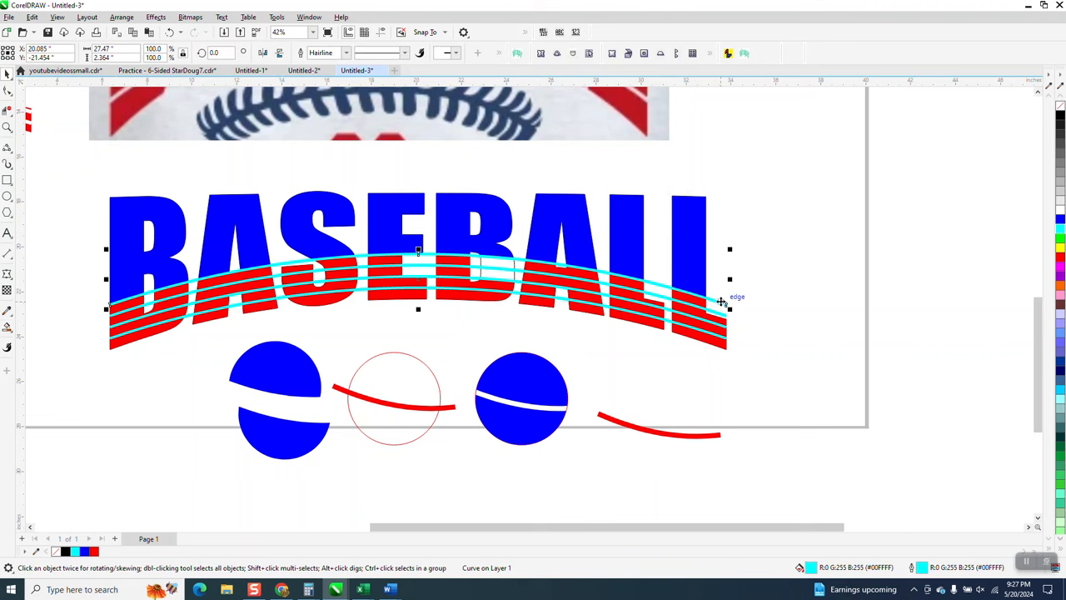
left_click(702, 296)
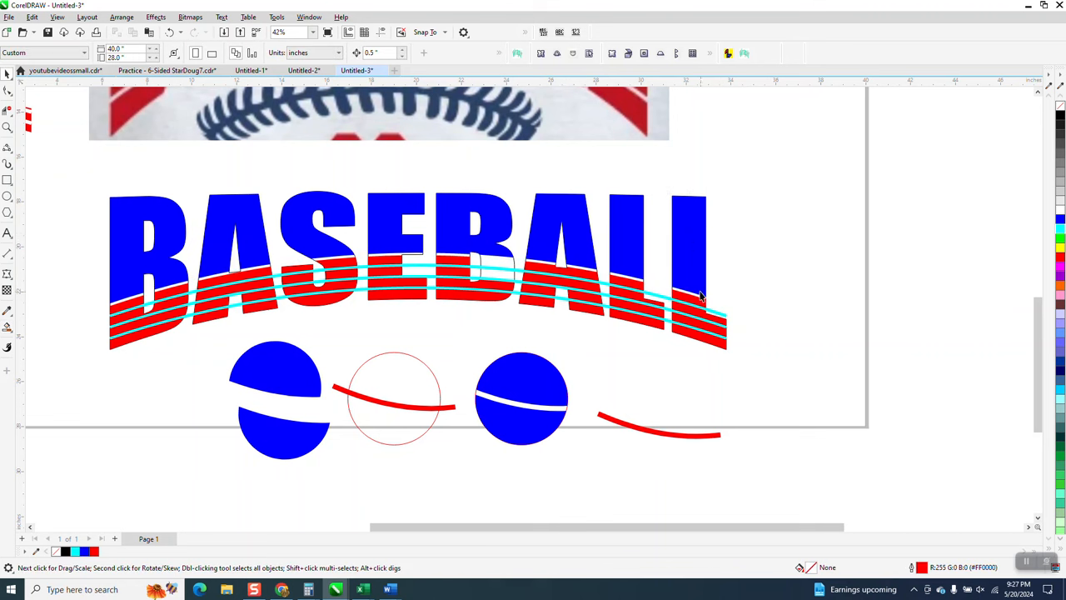
left_click(670, 322)
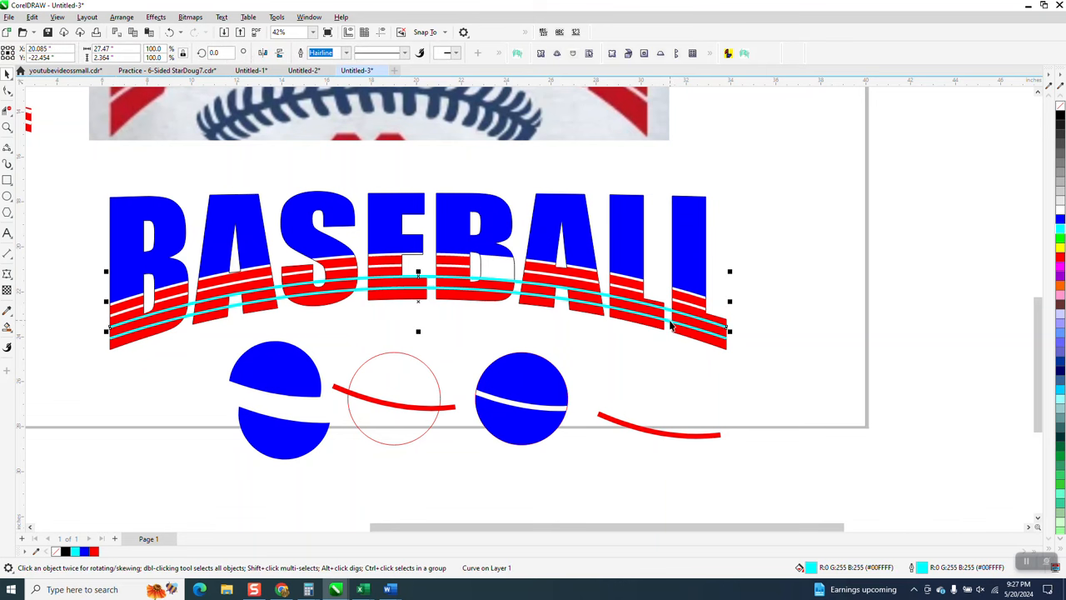
key("Delete")
left_click(679, 326)
key("Escape")
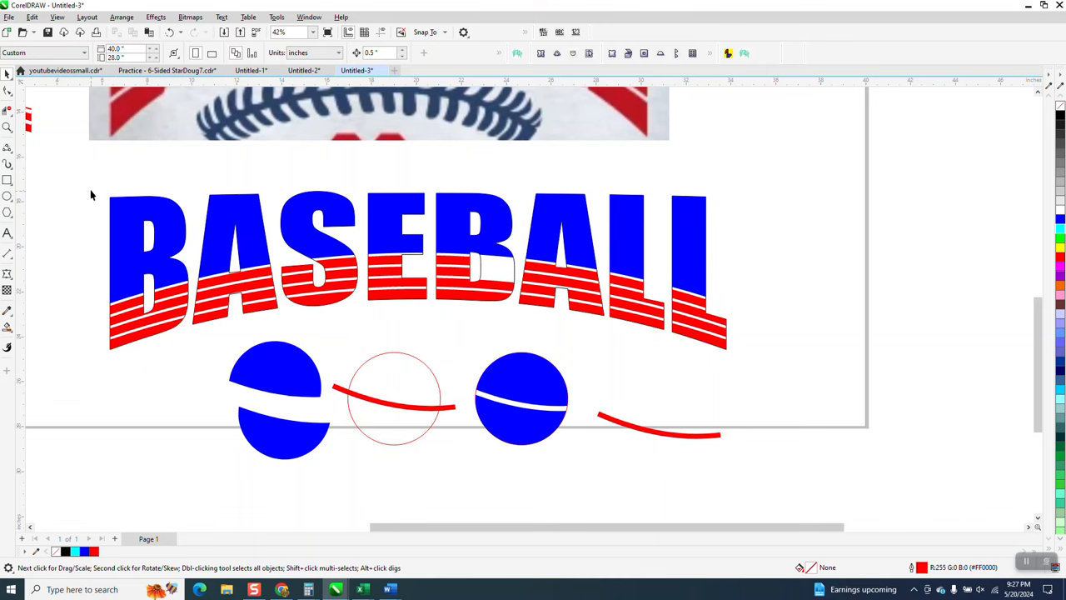
Step: Remove the outline from all BASEBALL lettering pieces and delete the practice circles and curves beneath them
left_click_drag(90, 194, 774, 362)
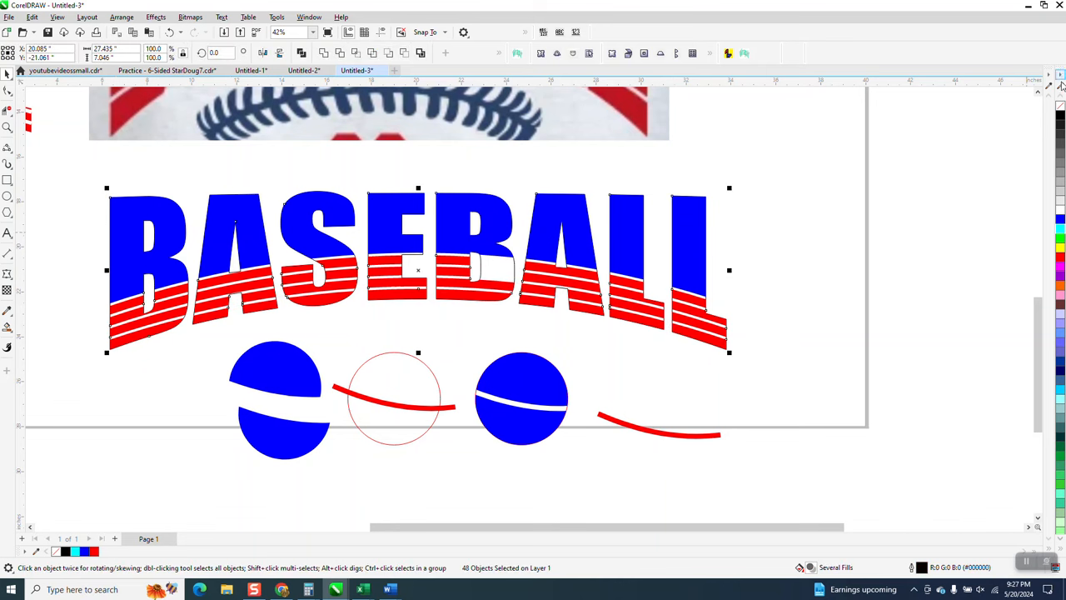
right_click(1060, 108)
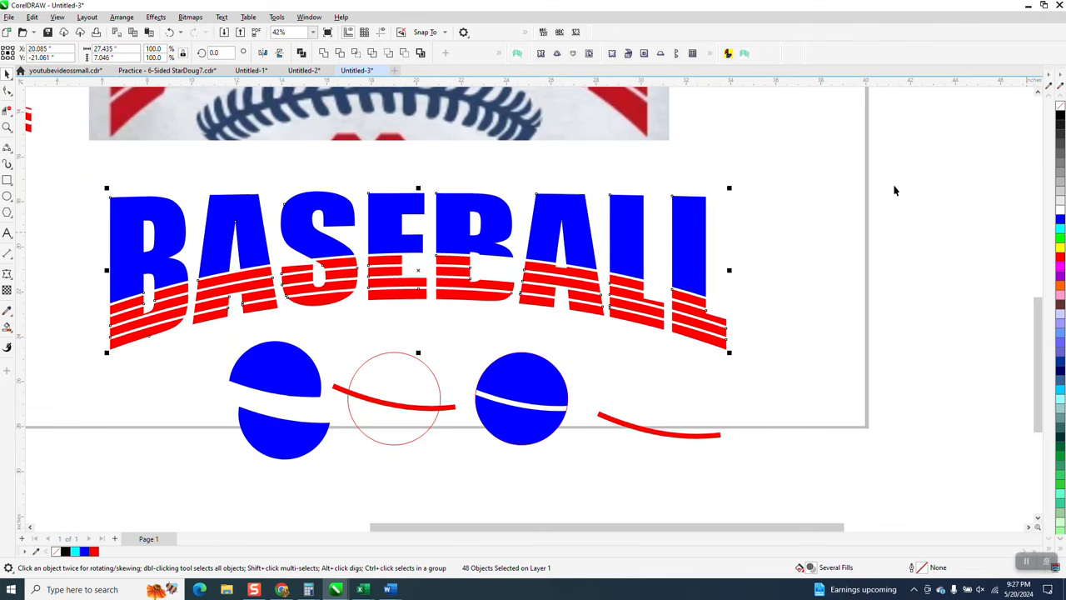
scroll(358, 344, "down", 3)
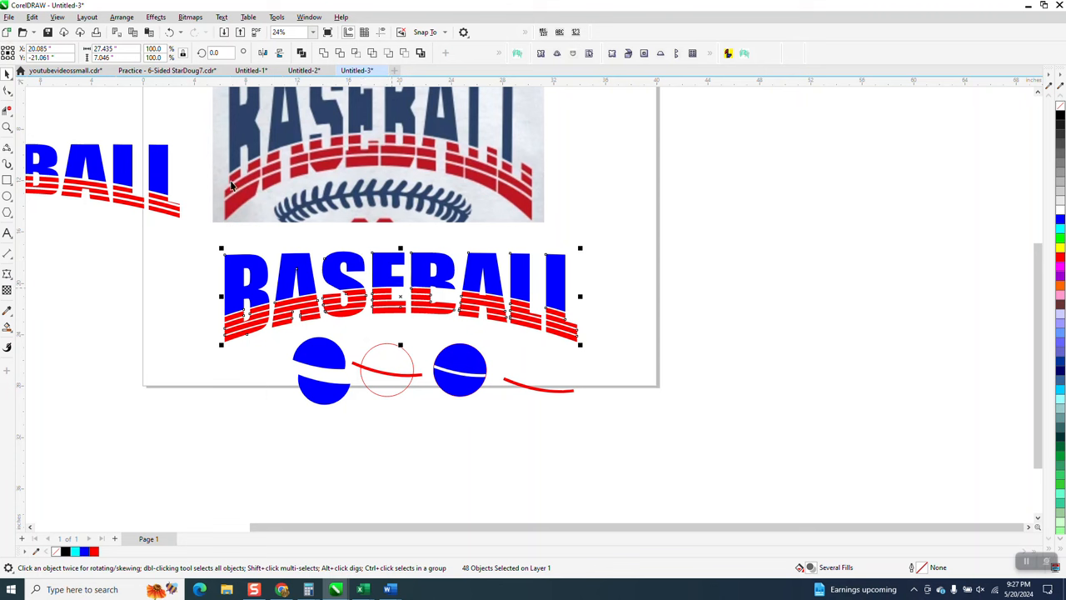
left_click_drag(273, 341, 640, 436)
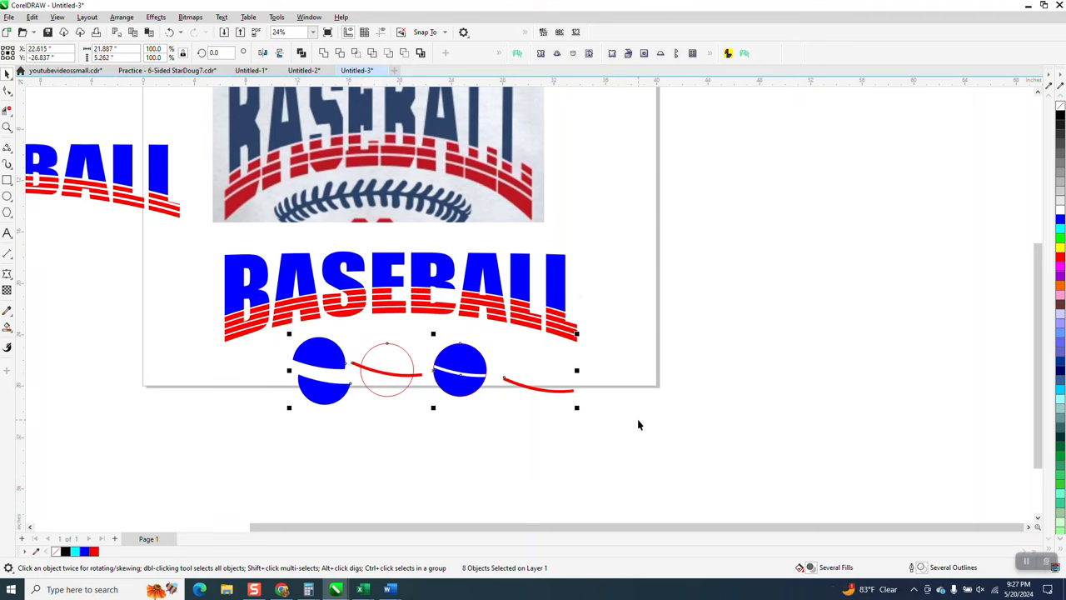
key("Delete")
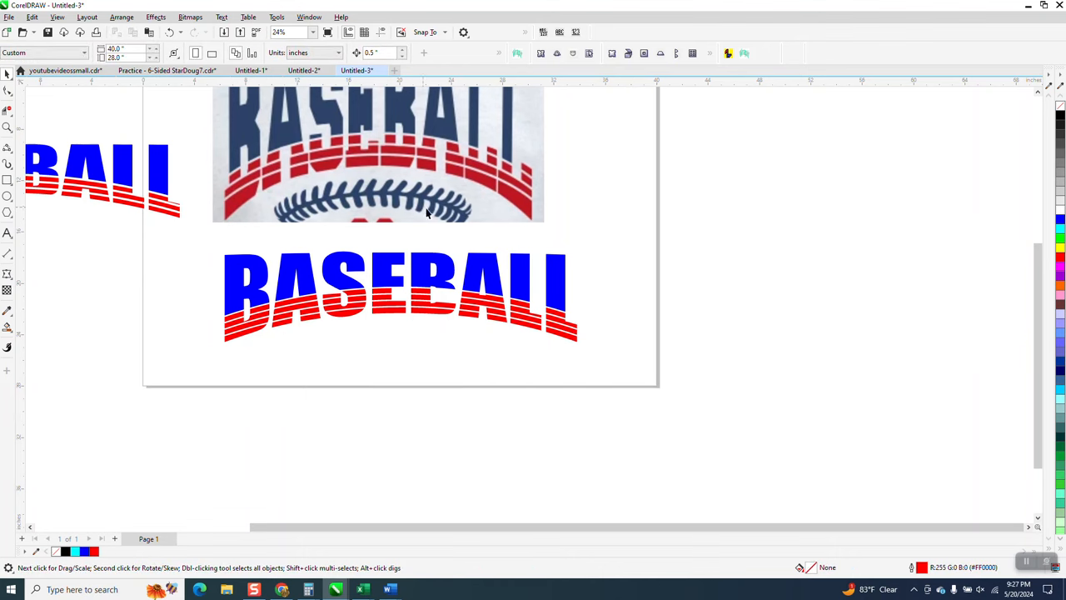
Step: Select all pieces of the new BASEBALL lettering and compare it with the reference image and the earlier version
scroll(429, 325, "down", 2)
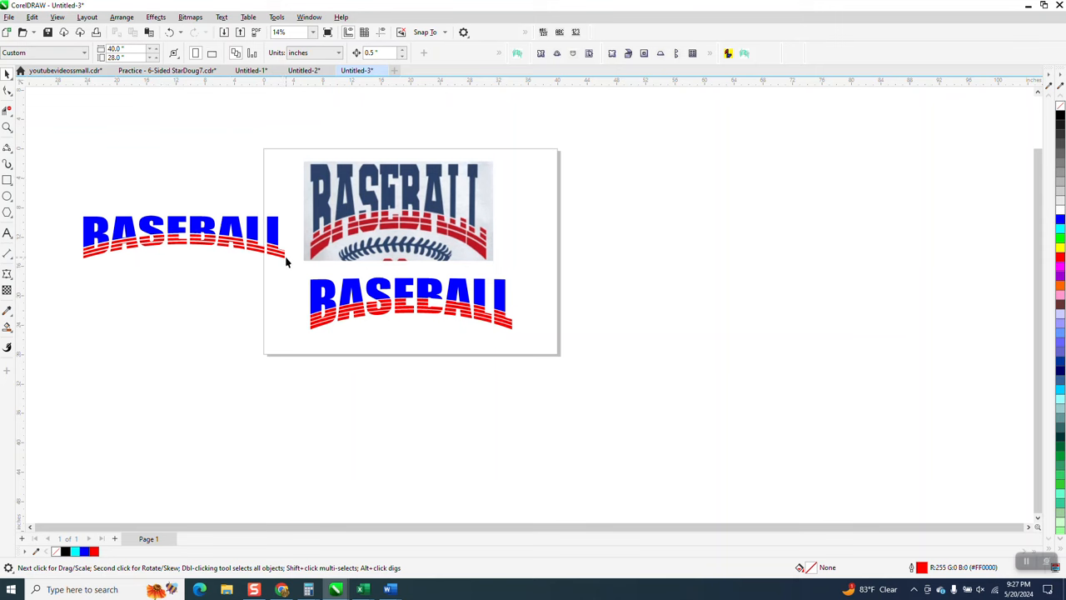
left_click_drag(286, 258, 564, 340)
key("z")
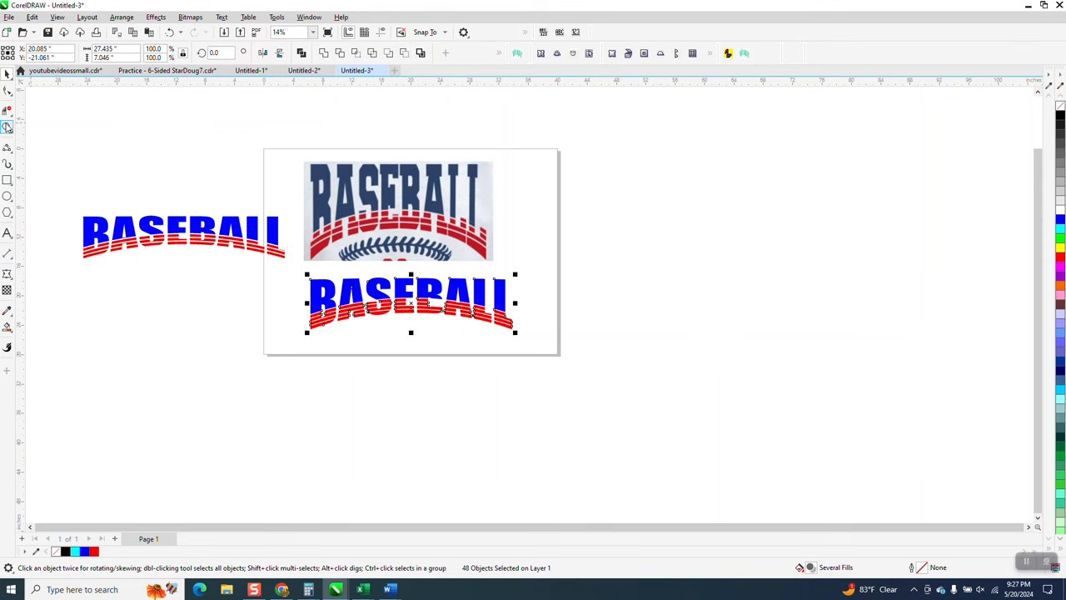
left_click(557, 280)
right_click(150, 230)
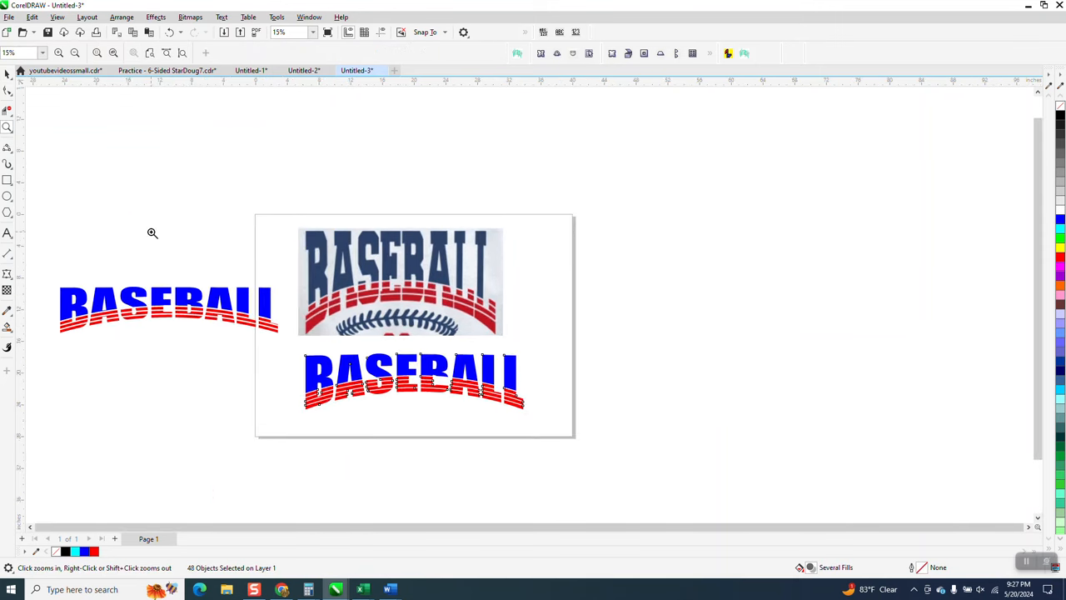
Step: Add the text BASEBALL in the blank area beside the page and enlarge it to about 425 pt
left_click(6, 233)
left_click(658, 385)
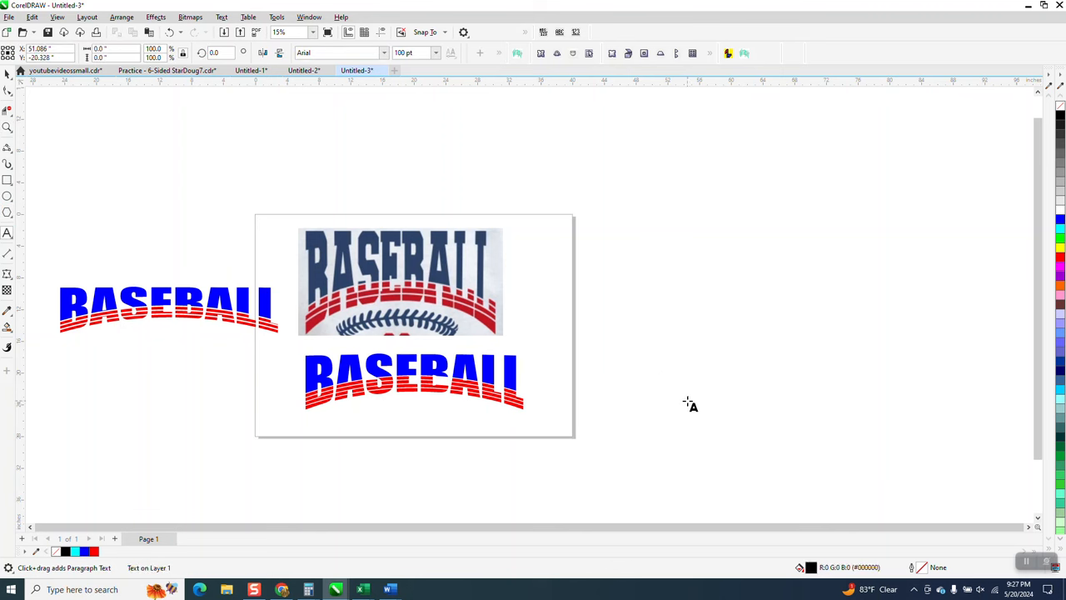
type("BASEBALL")
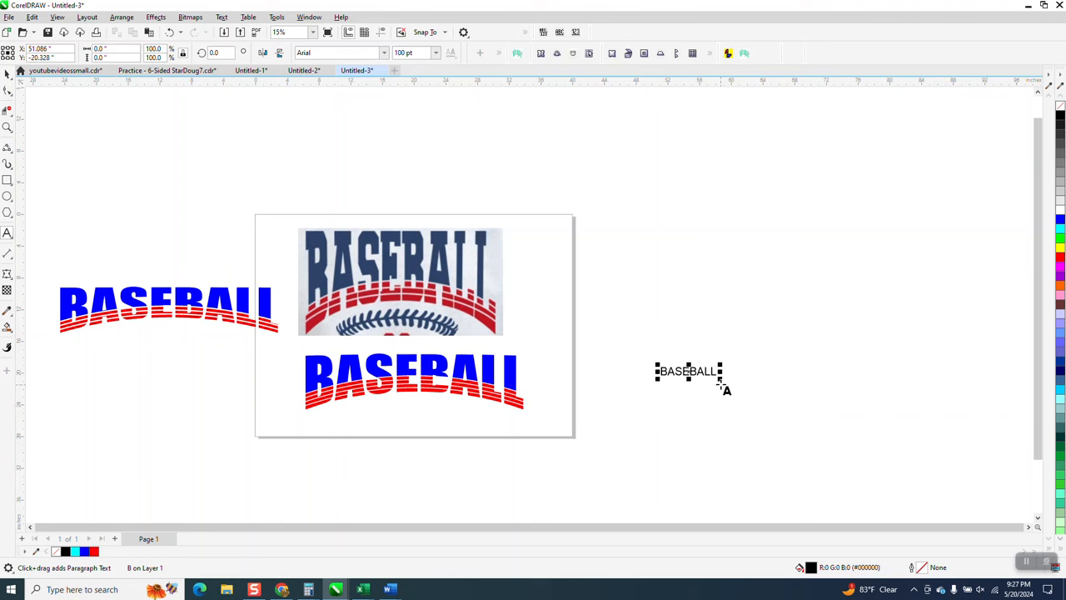
left_click_drag(721, 383, 912, 466)
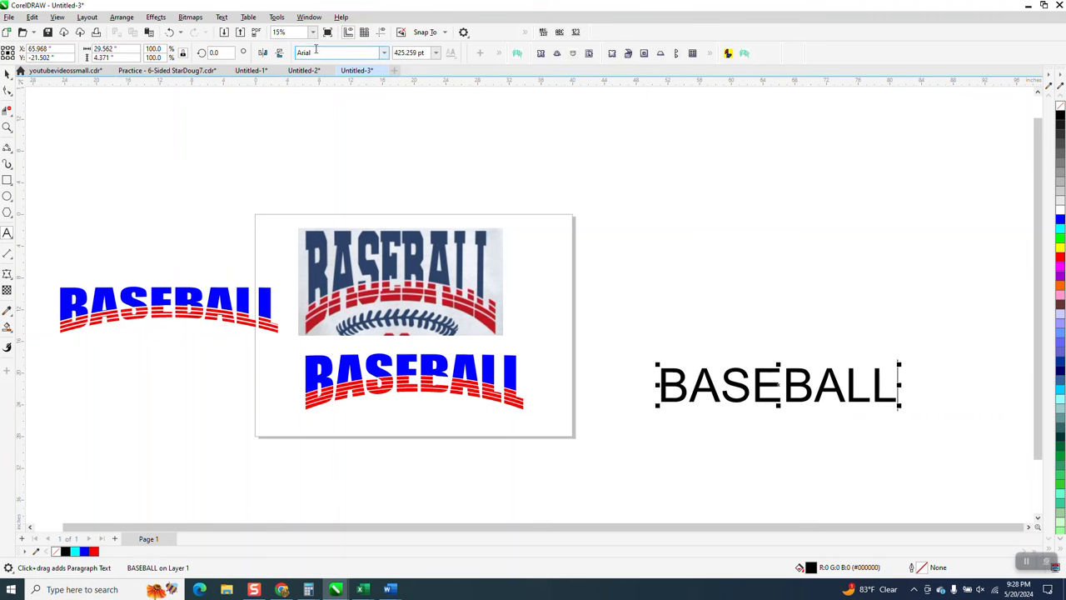
Step: Set the font of the new black BASEBALL text to Blockletter
key("Delete")
type("col")
type("Blockletter")
key("Return")
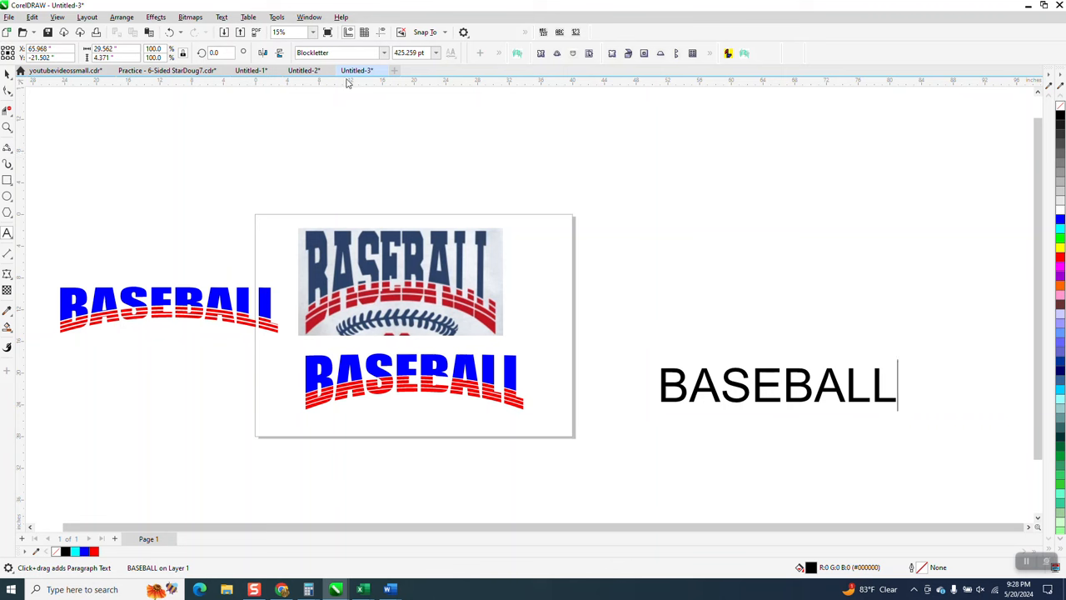
left_click(8, 74)
left_click(384, 52)
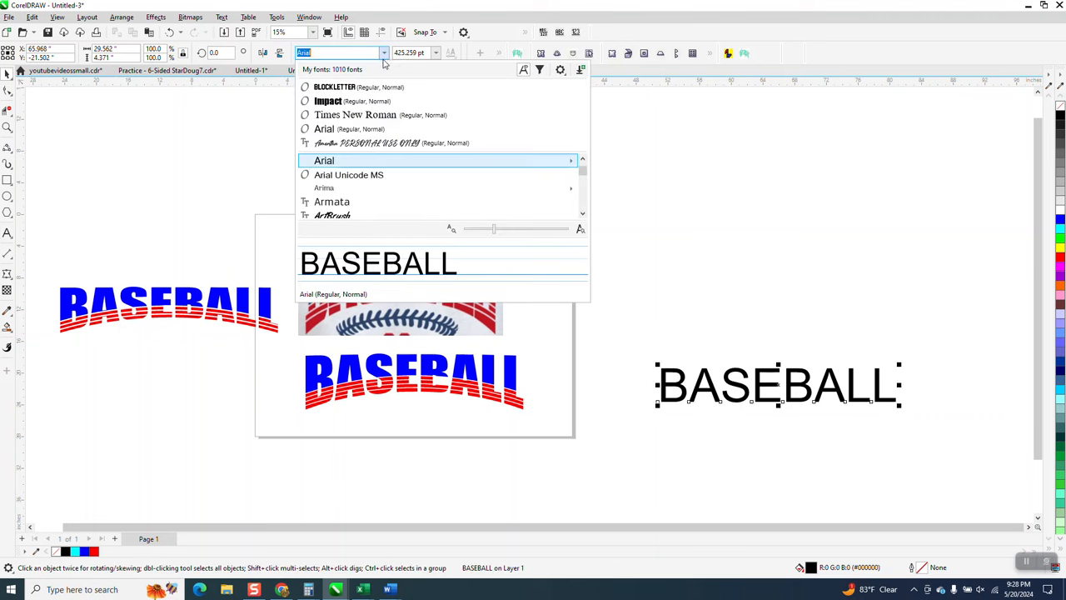
left_click(347, 88)
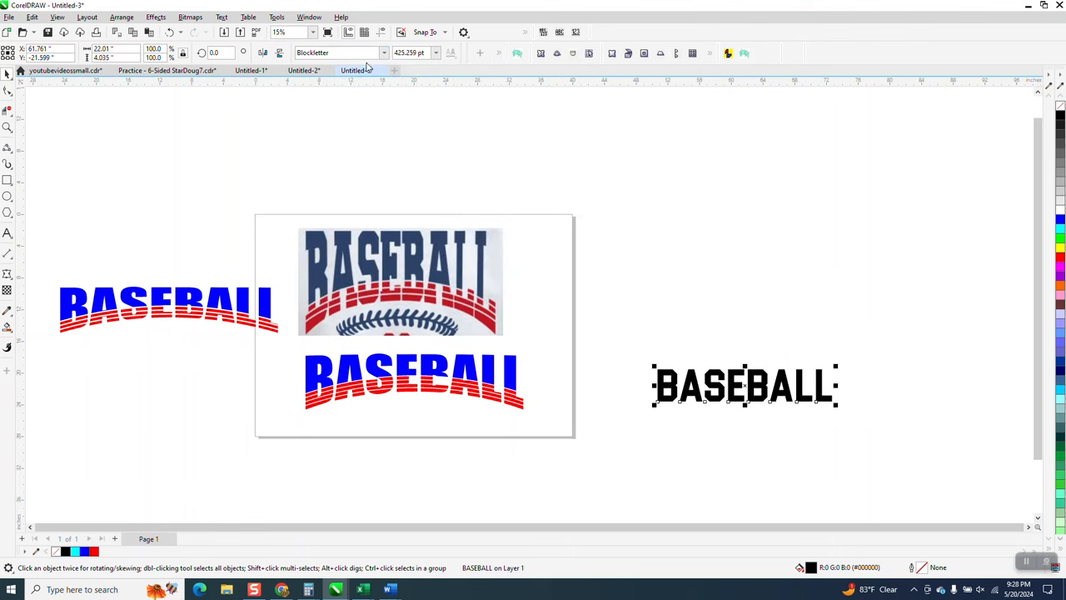
Step: Move the black BASEBALL text up beside the reference image and enlarge it to about 720 pt
left_click(364, 55)
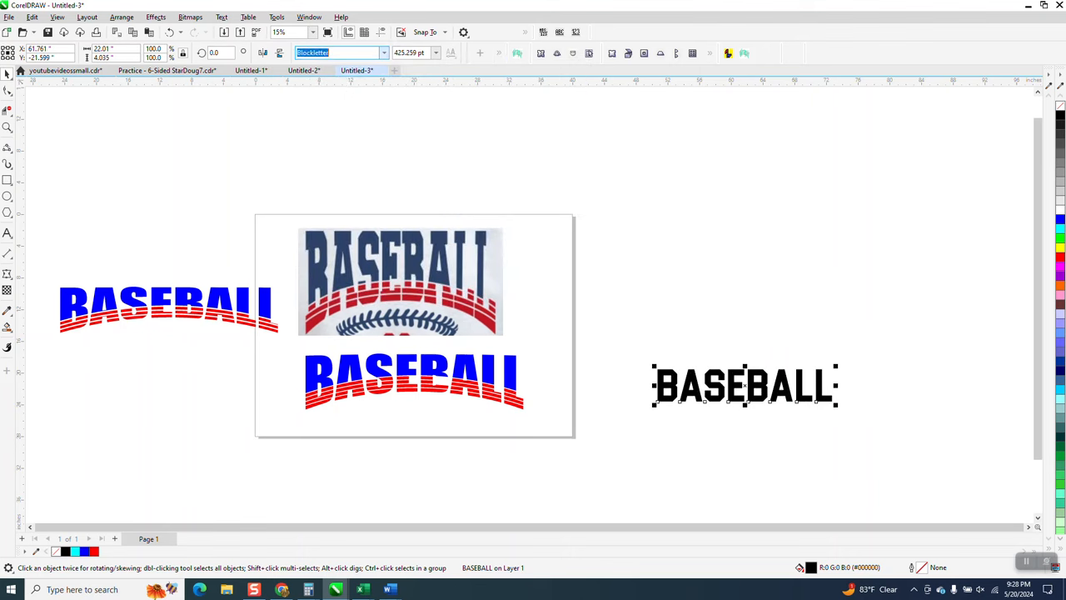
type("coll")
left_click_drag(750, 376, 676, 256)
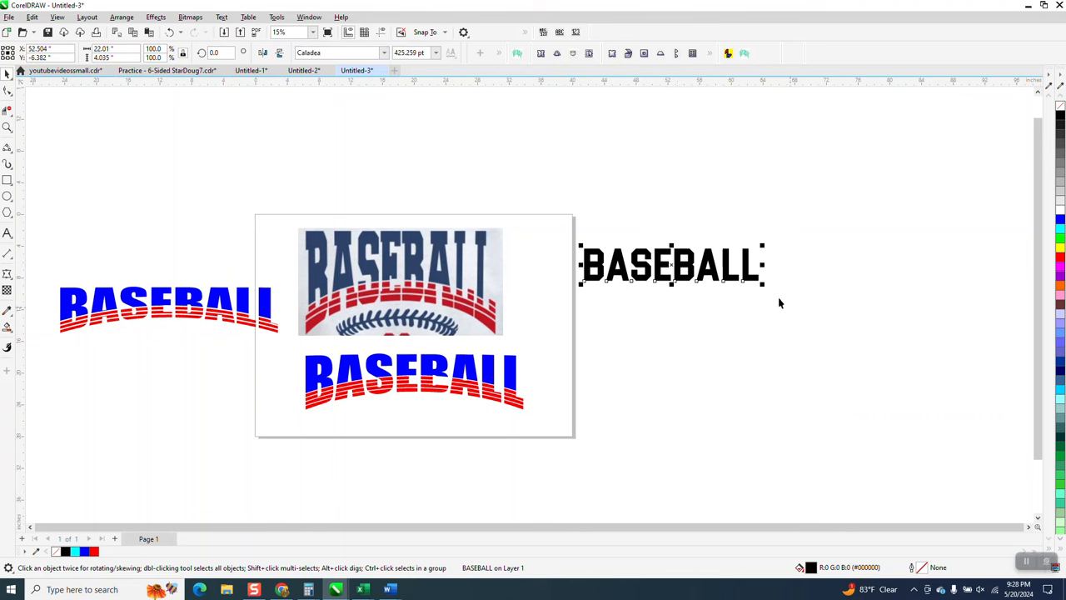
left_click_drag(763, 285, 888, 385)
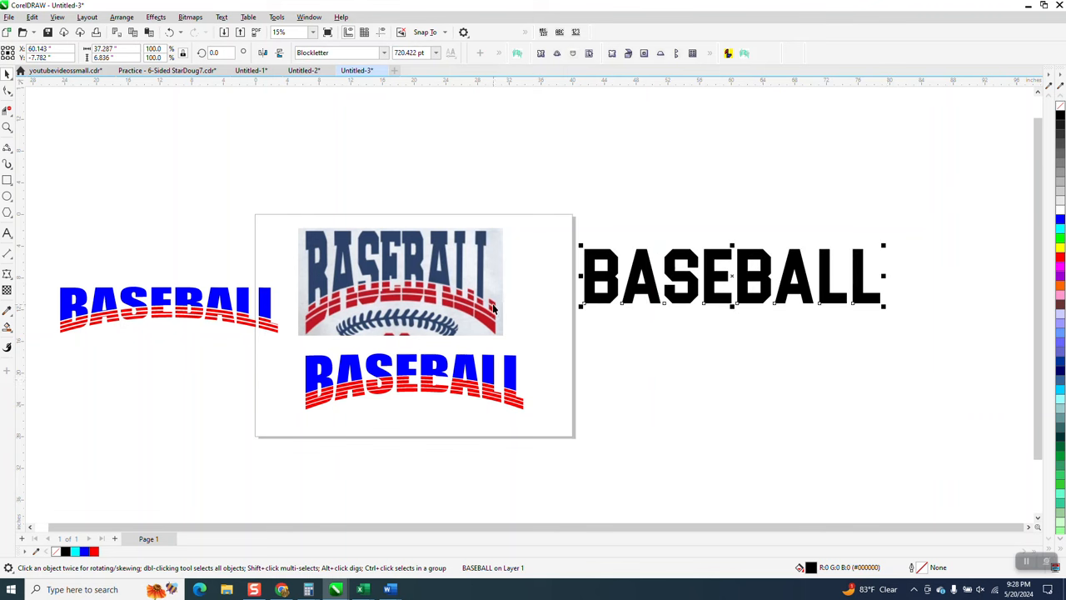
Step: Browse the font list from Blockletter through the C and D names for a typeface resembling the reference lettering
left_click(375, 52)
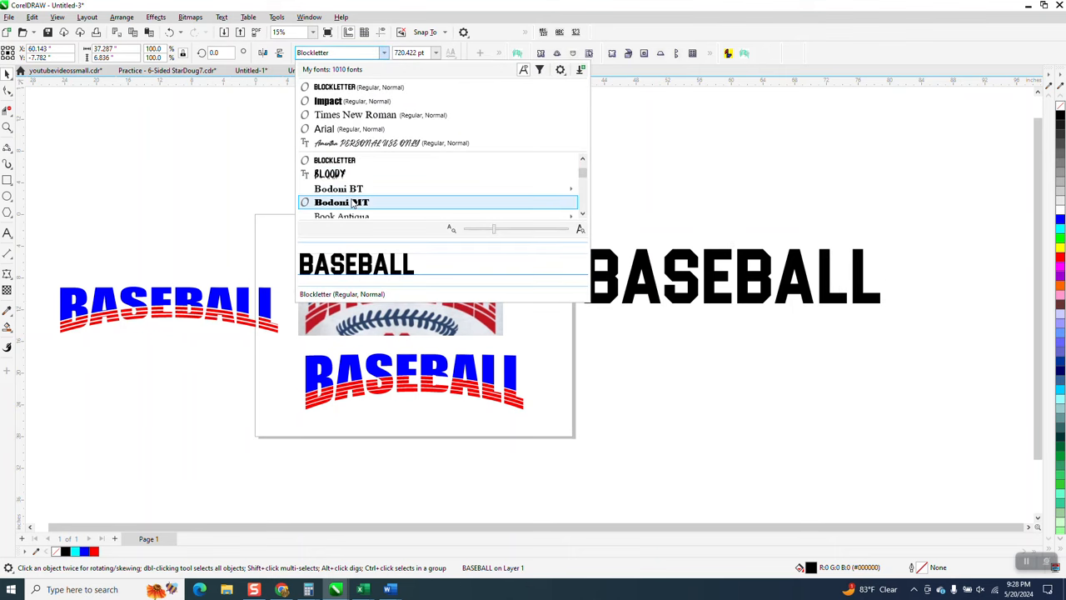
scroll(353, 184, "down", 1)
scroll(357, 187, "down", 4)
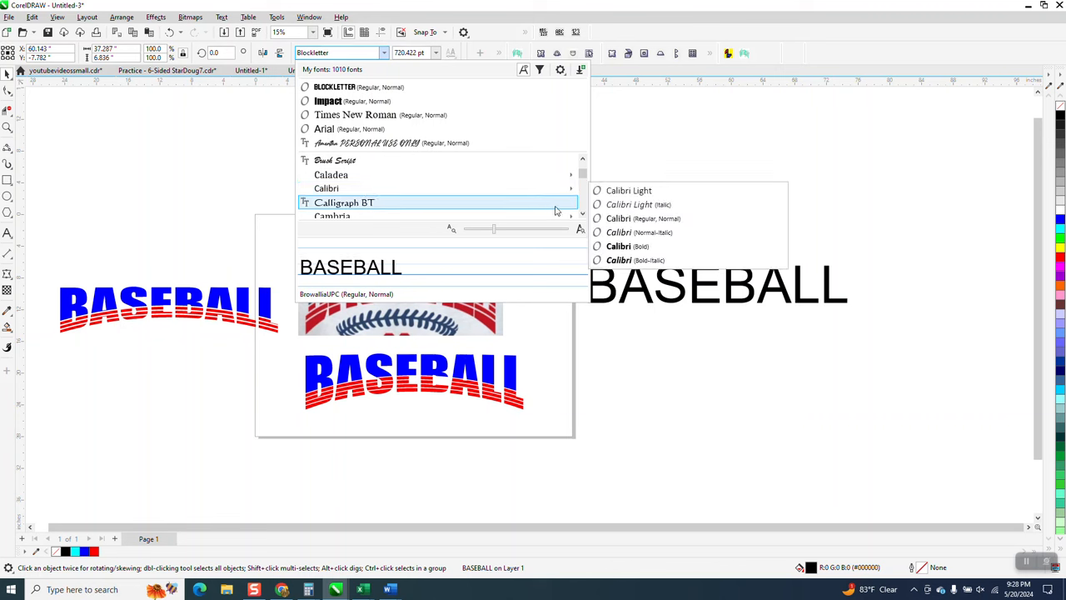
left_click(582, 215)
left_click(582, 215)
left_click(582, 215)
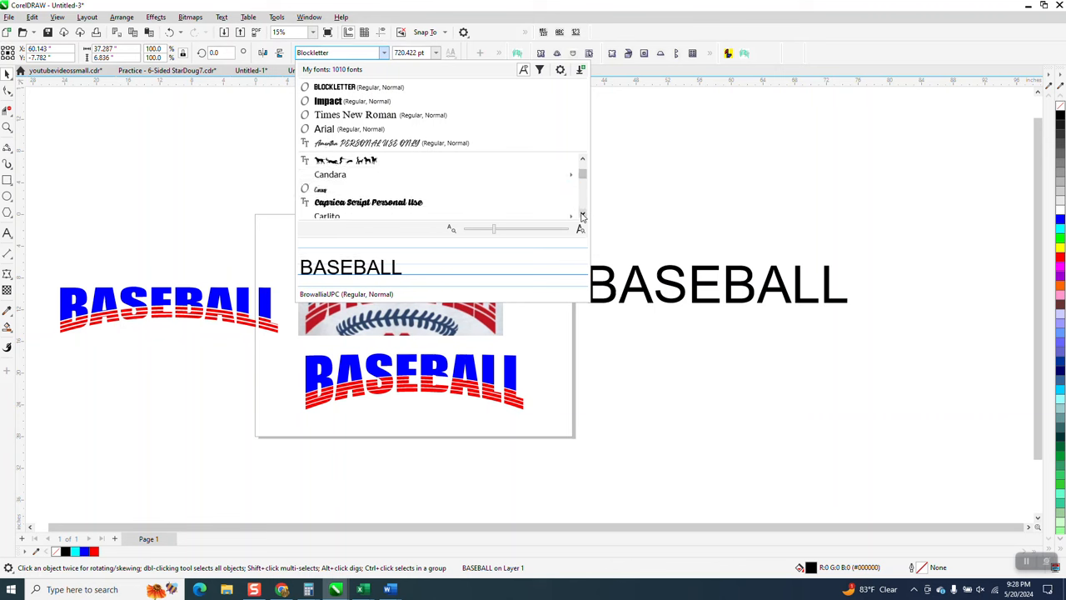
left_click(582, 215)
left_click(582, 215)
left_click(582, 215)
left_click(582, 215)
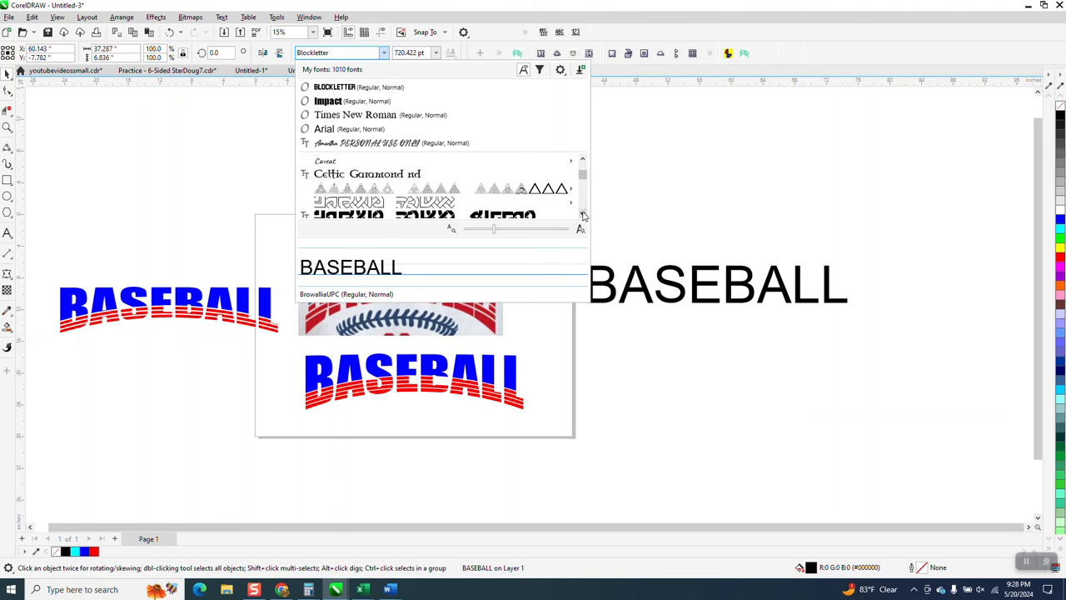
left_click(582, 215)
left_click(582, 215)
left_click(582, 215)
left_click(582, 215)
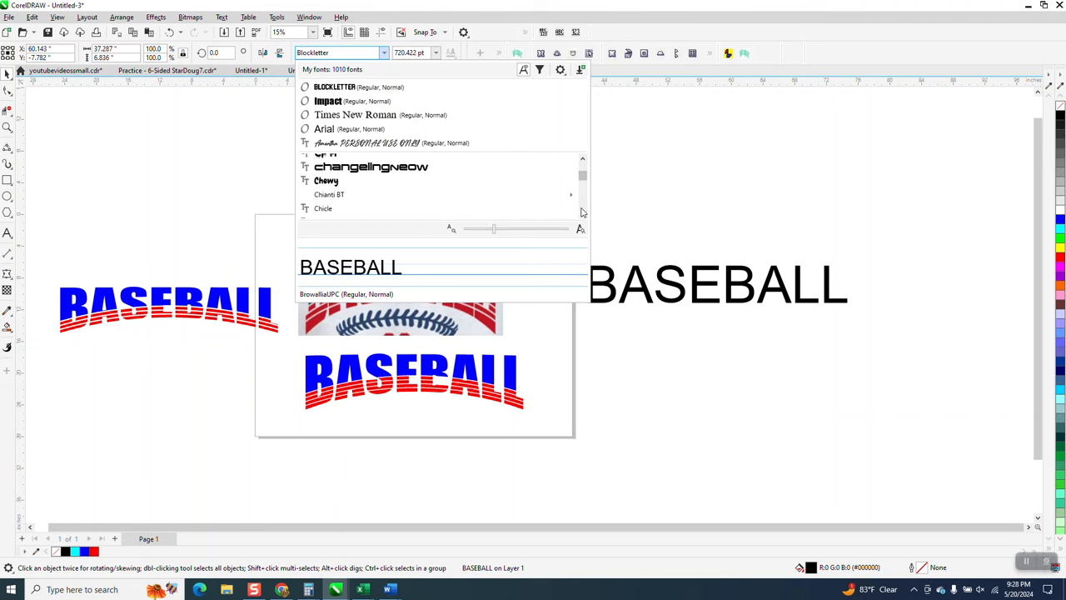
left_click(582, 215)
left_click(582, 213)
left_click(582, 213)
left_click(582, 213)
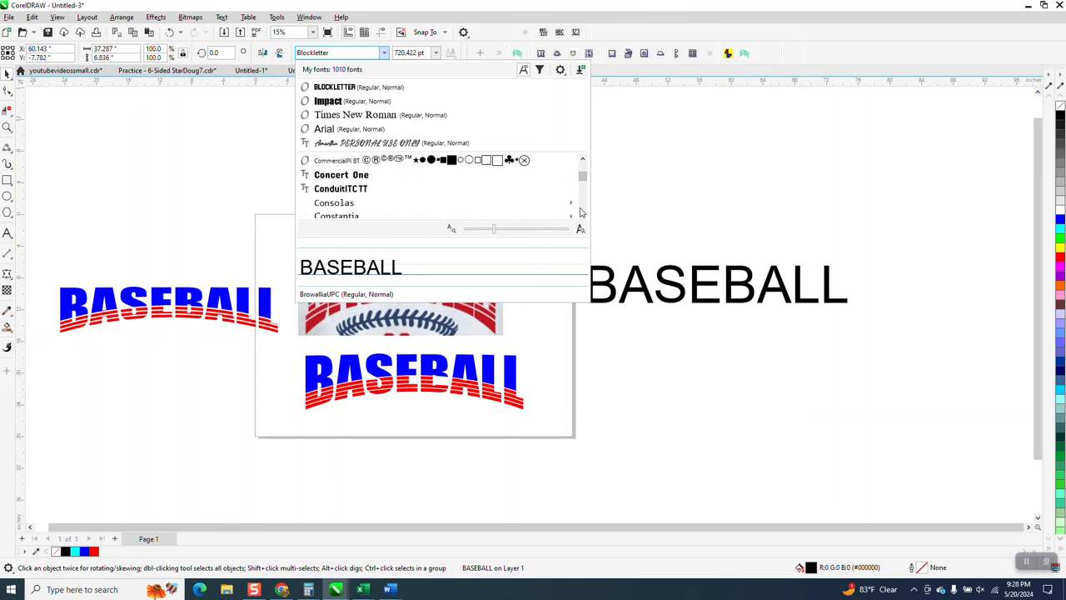
left_click(582, 213)
left_click(583, 213)
left_click(582, 213)
left_click(582, 213)
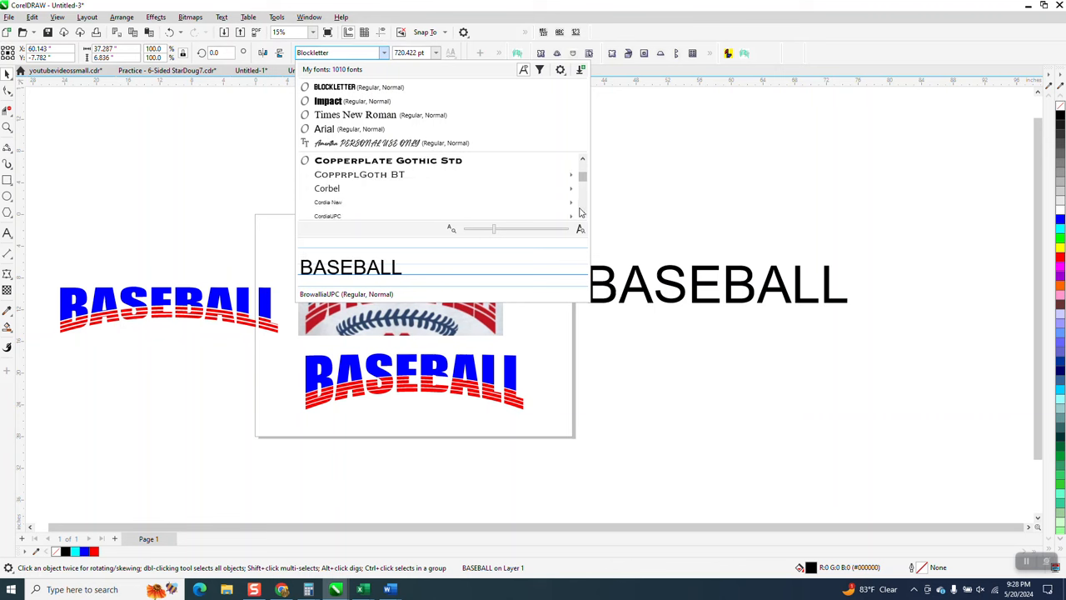
left_click(581, 213)
left_click(581, 214)
left_click(581, 213)
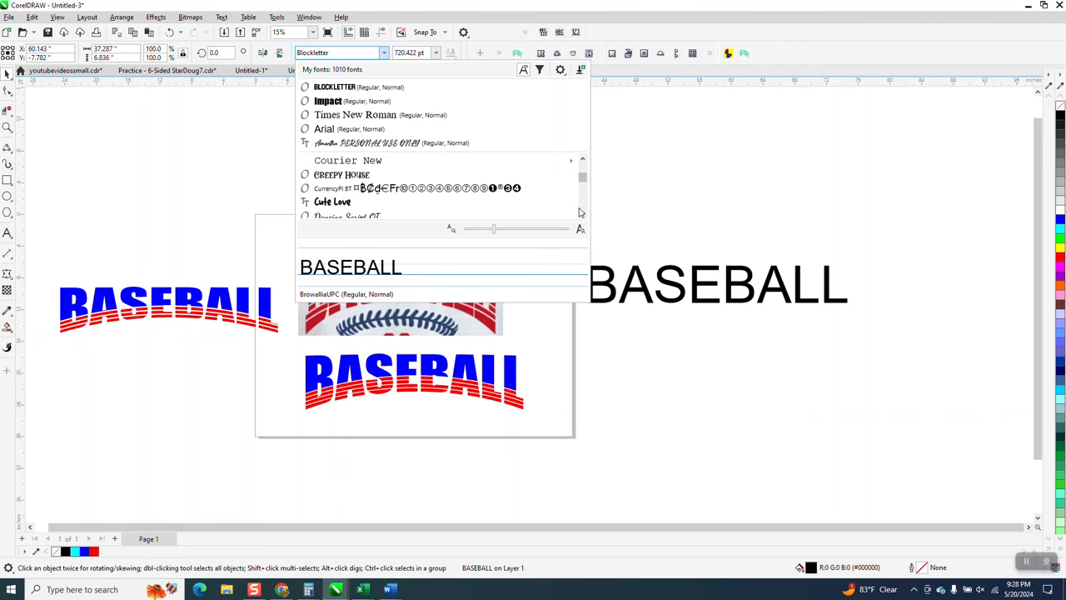
left_click(581, 213)
left_click(581, 213)
left_click(581, 213)
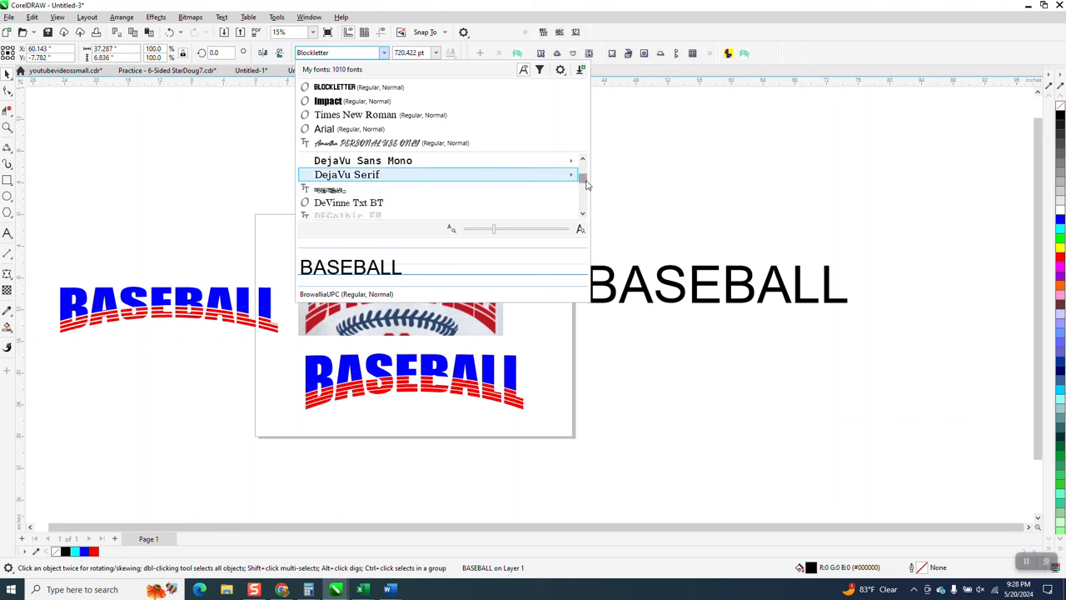
left_click_drag(586, 181, 587, 128)
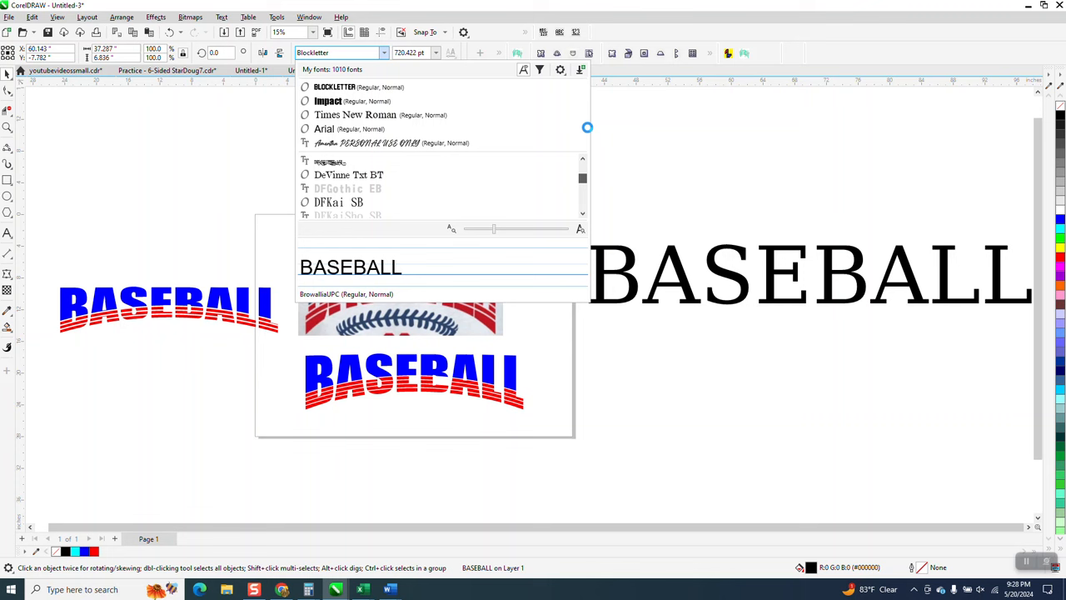
left_click(713, 208)
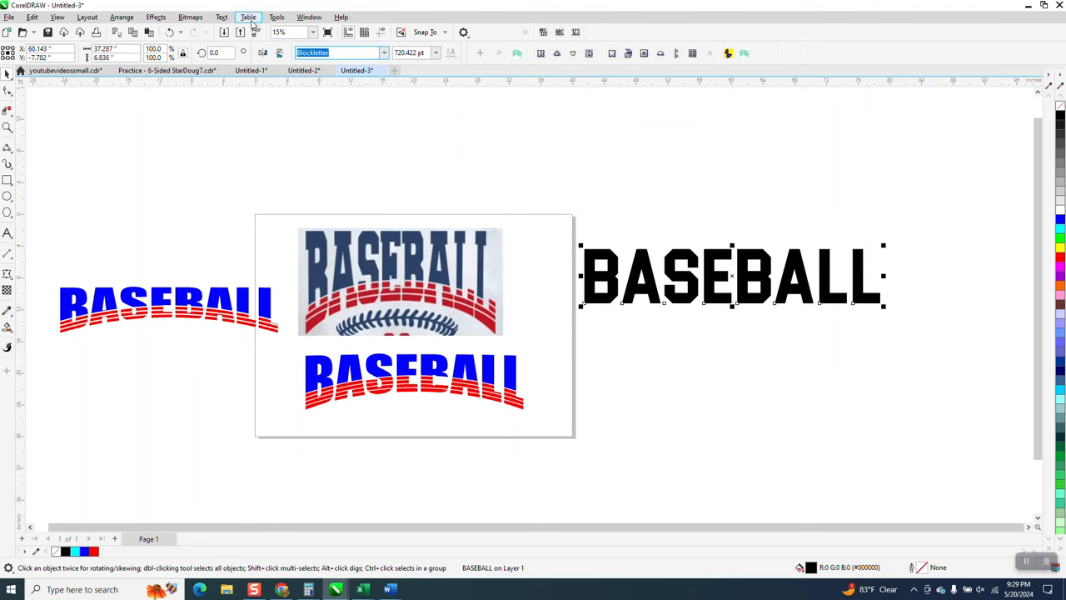
Step: Undo the last enlargement of the black BASEBALL text and compare the finished striped lettering with the reference image
left_click(169, 32)
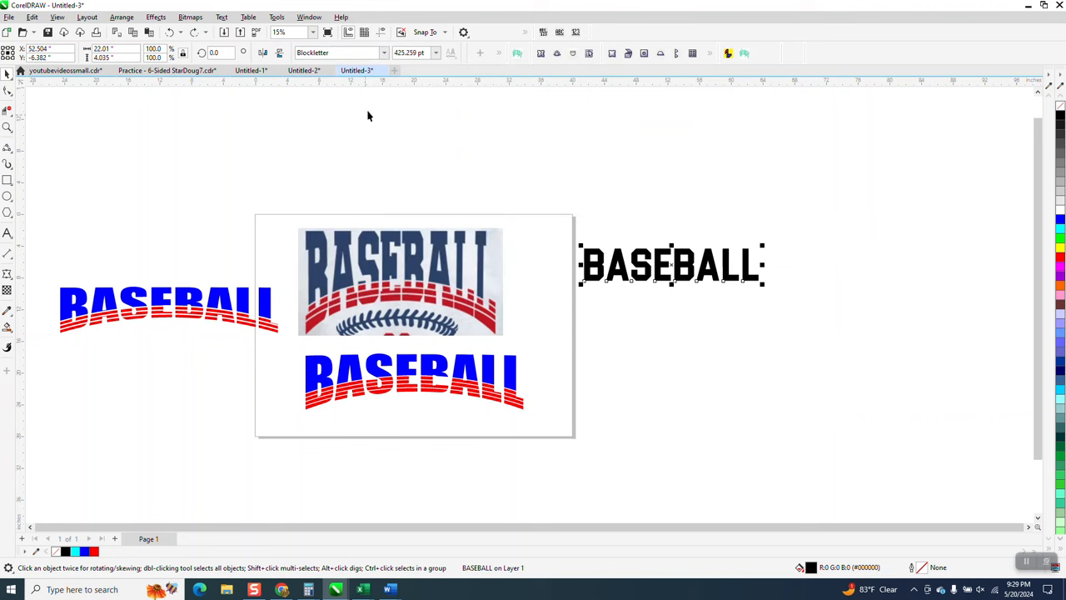
left_click(7, 126)
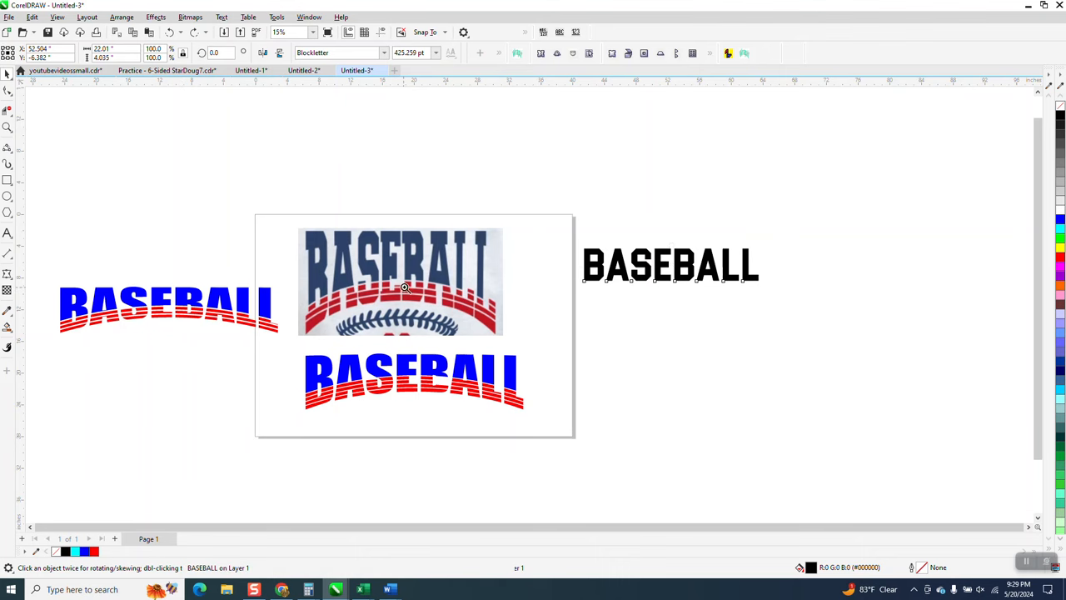
left_click_drag(286, 233, 595, 454)
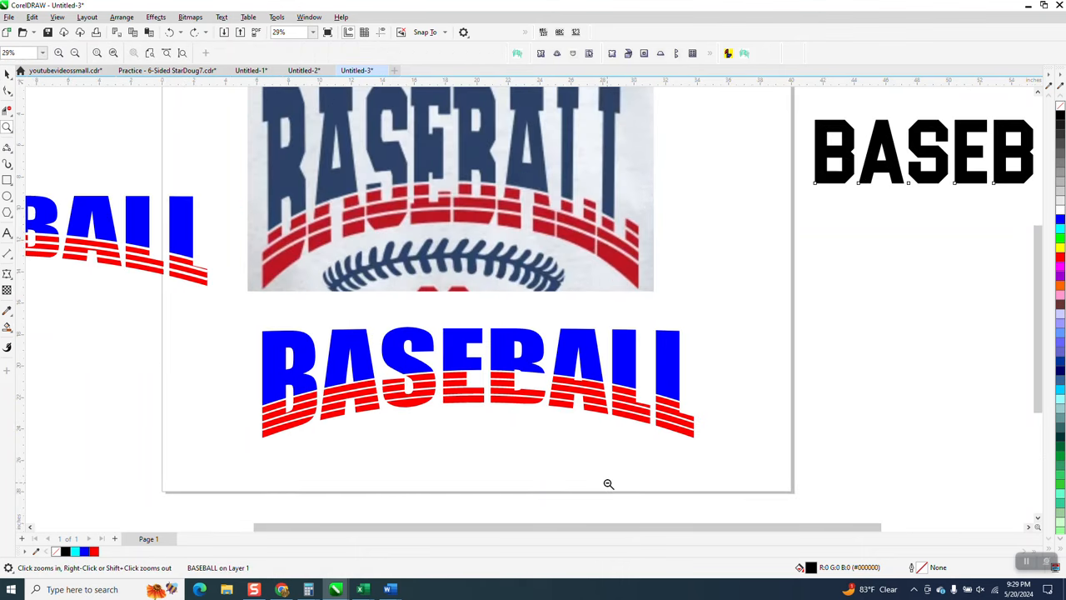